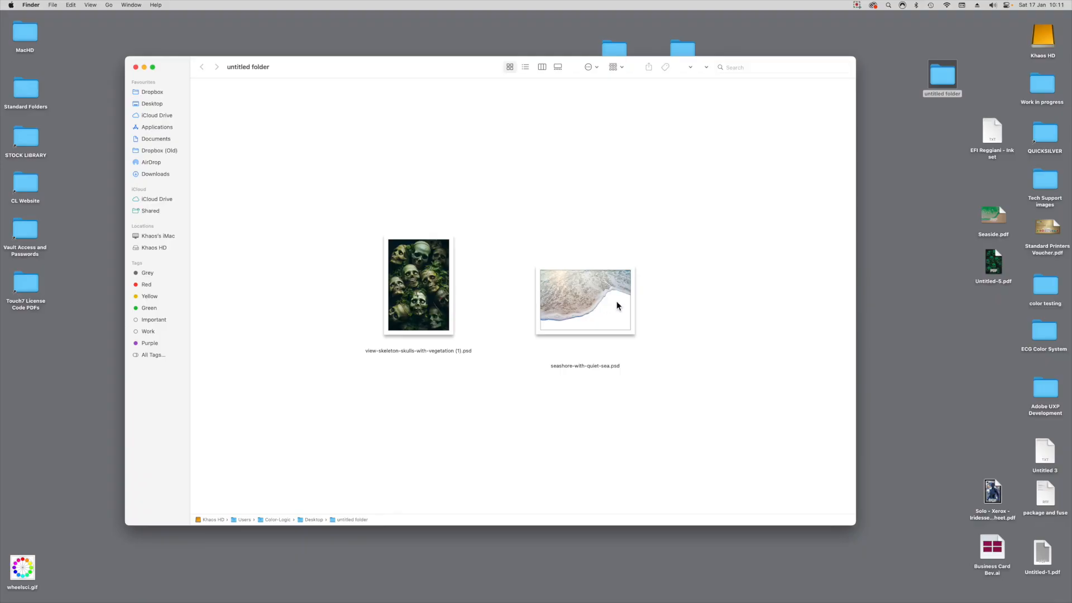
Step: Open both PSD images from the untitled folder in Photoshop and bring the seashore document to the front
drag(361, 248, 501, 593)
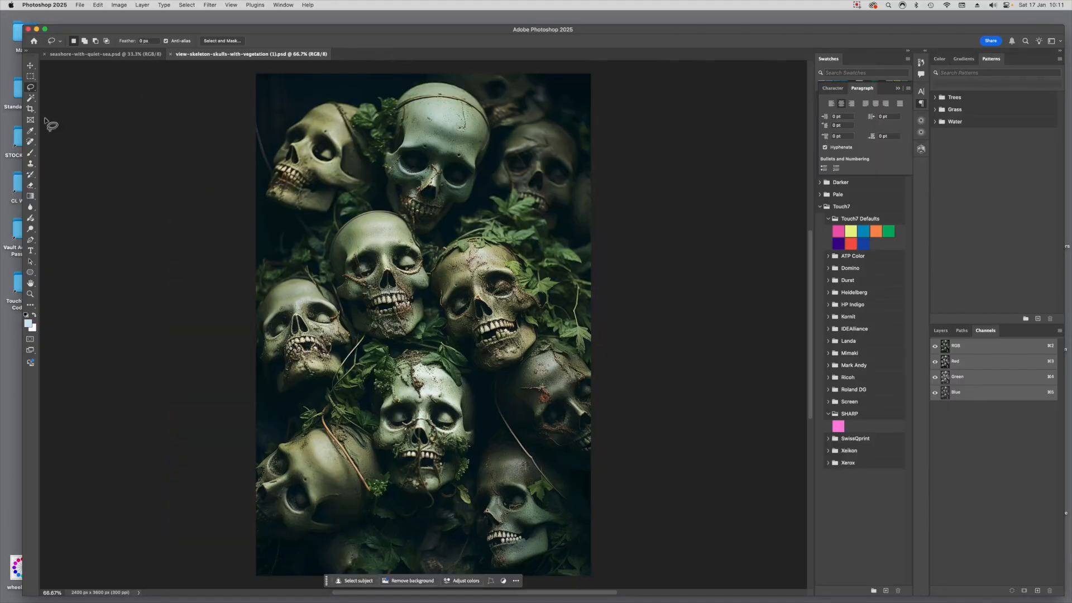
click(109, 56)
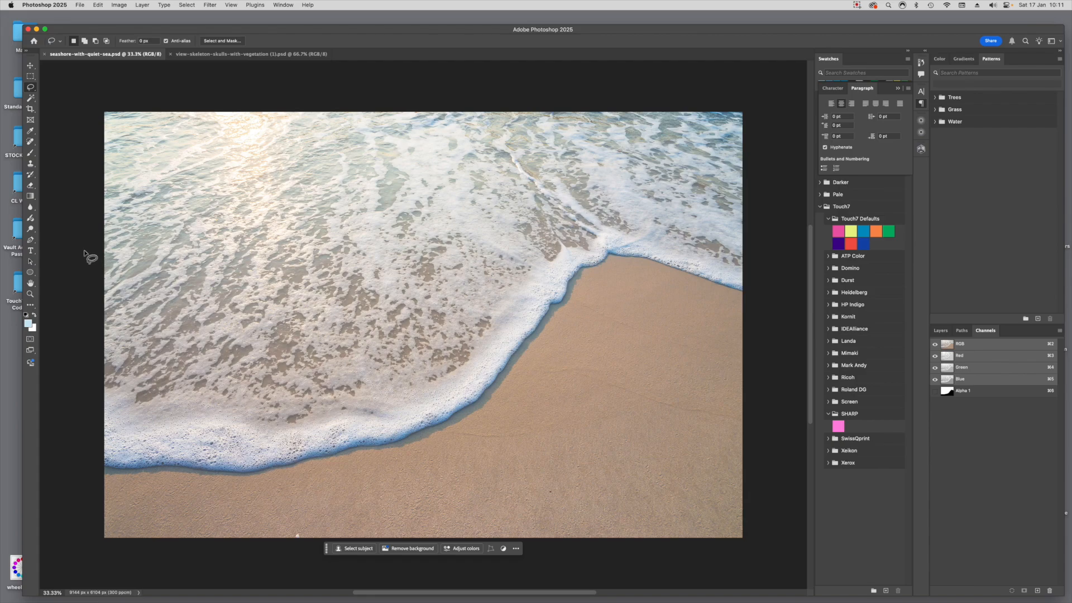
Step: Select the entire seashore image and copy it
click(186, 5)
click(193, 17)
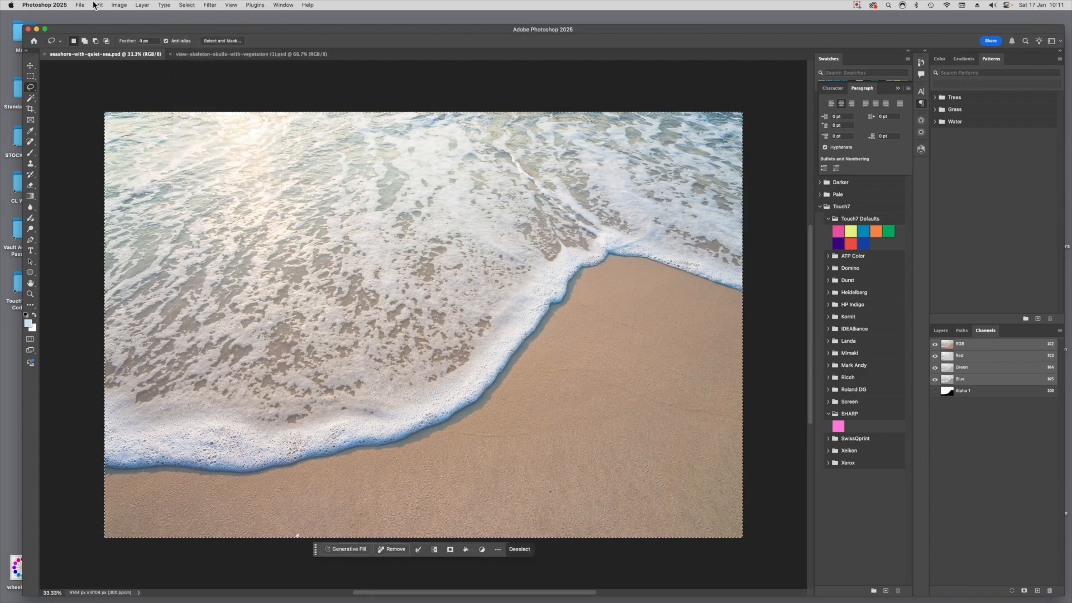
click(97, 6)
click(111, 63)
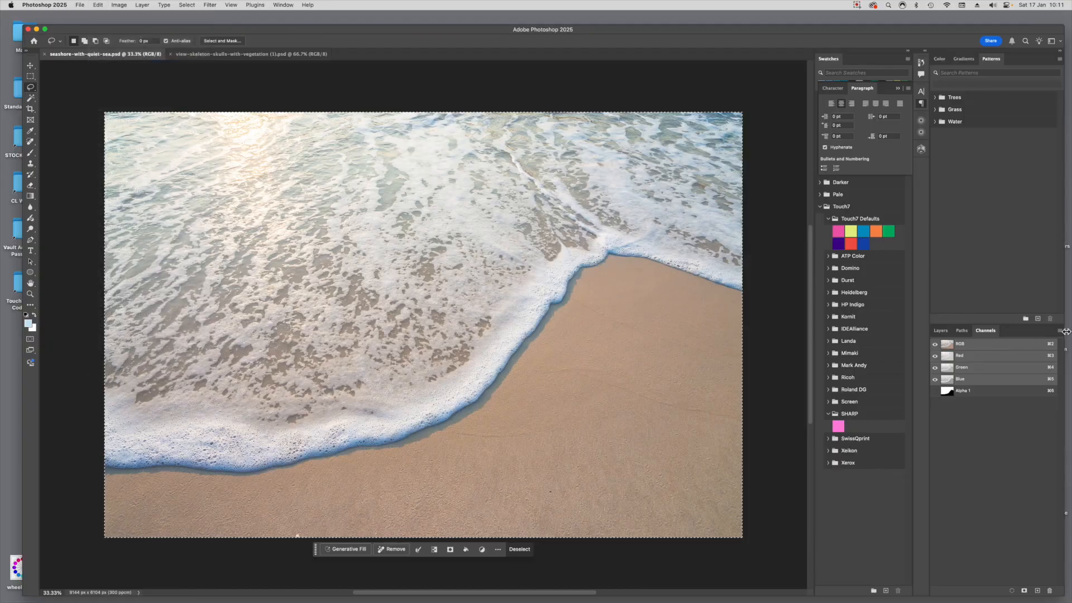
click(1059, 331)
click(1020, 334)
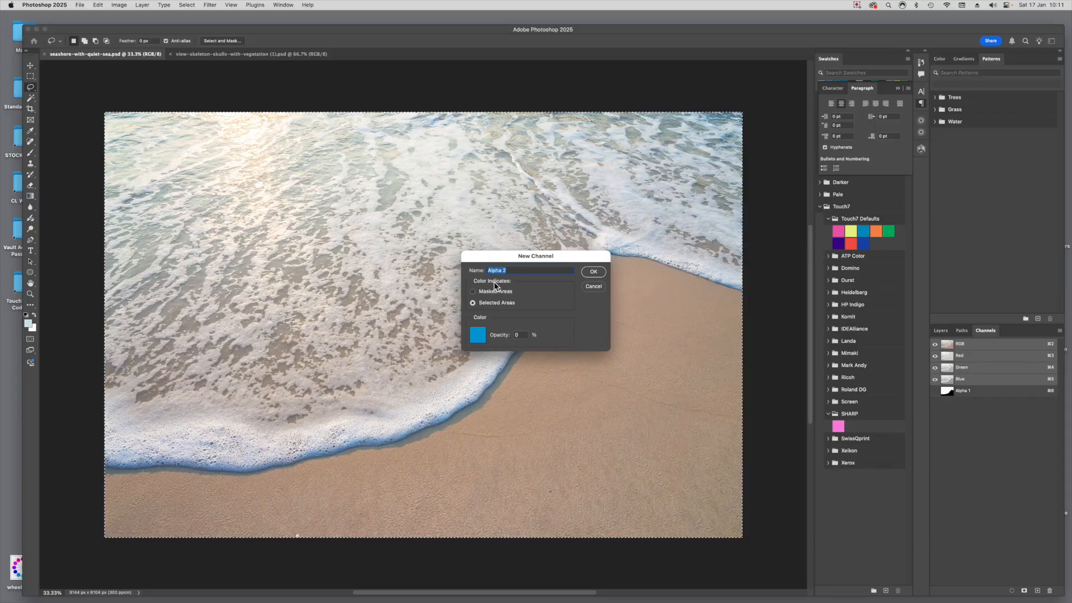
key(Escape)
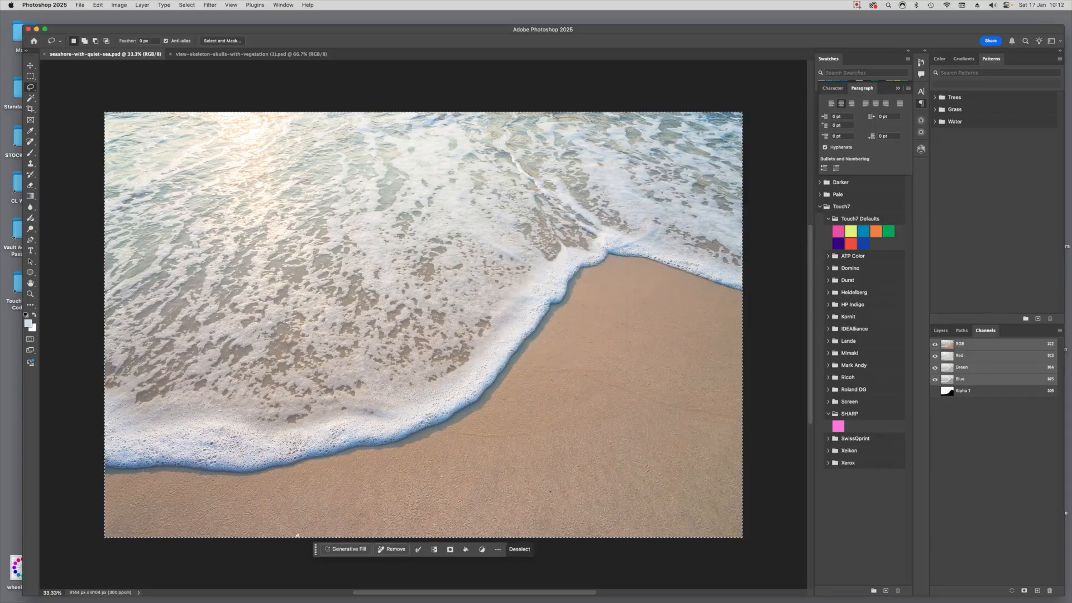
Step: Add a spot channel named Emboss with 0% solidity to the seashore document
click(1059, 330)
click(1039, 361)
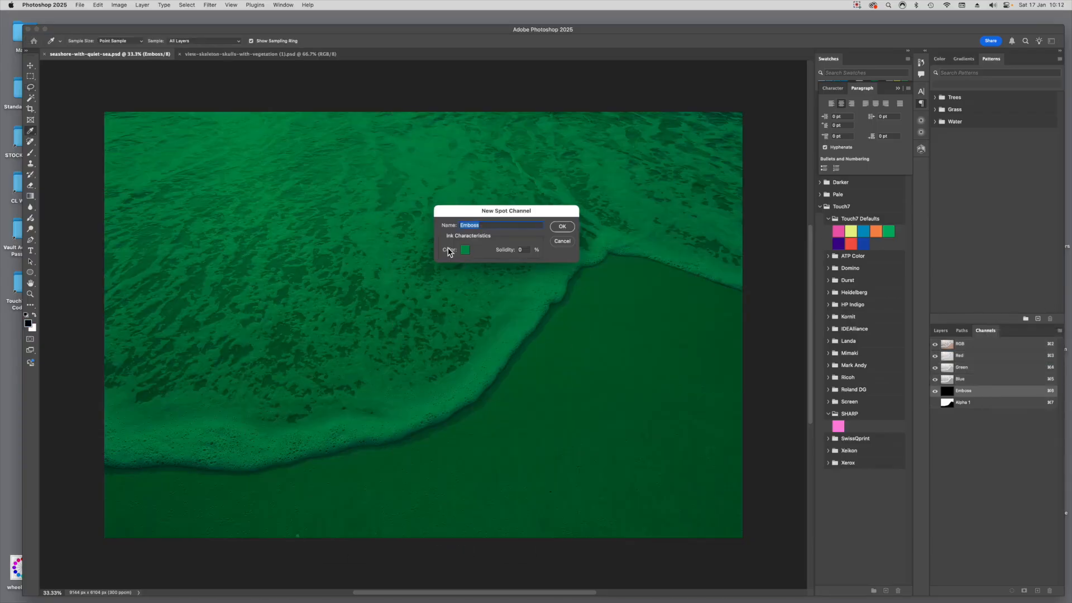
click(561, 228)
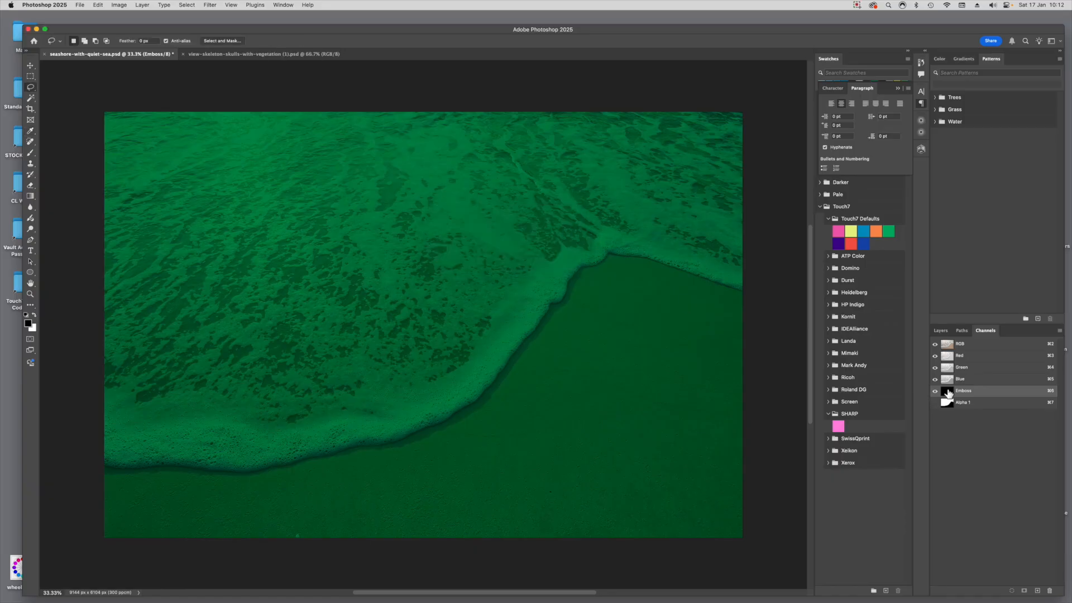
Step: Paste the copied seashore image into the Emboss channel and hide the RGB channels
click(96, 5)
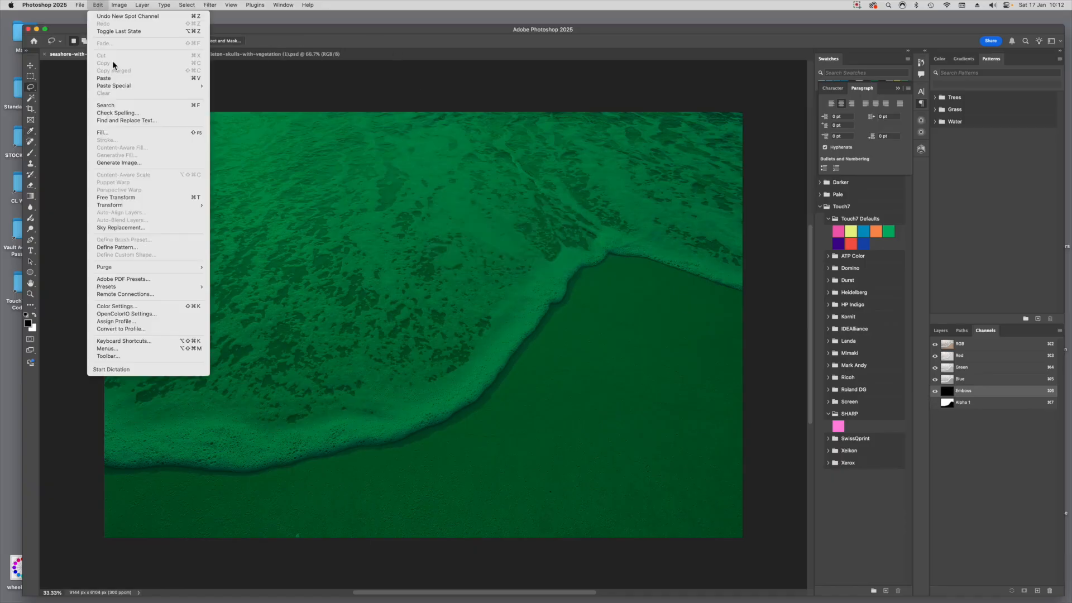
click(116, 79)
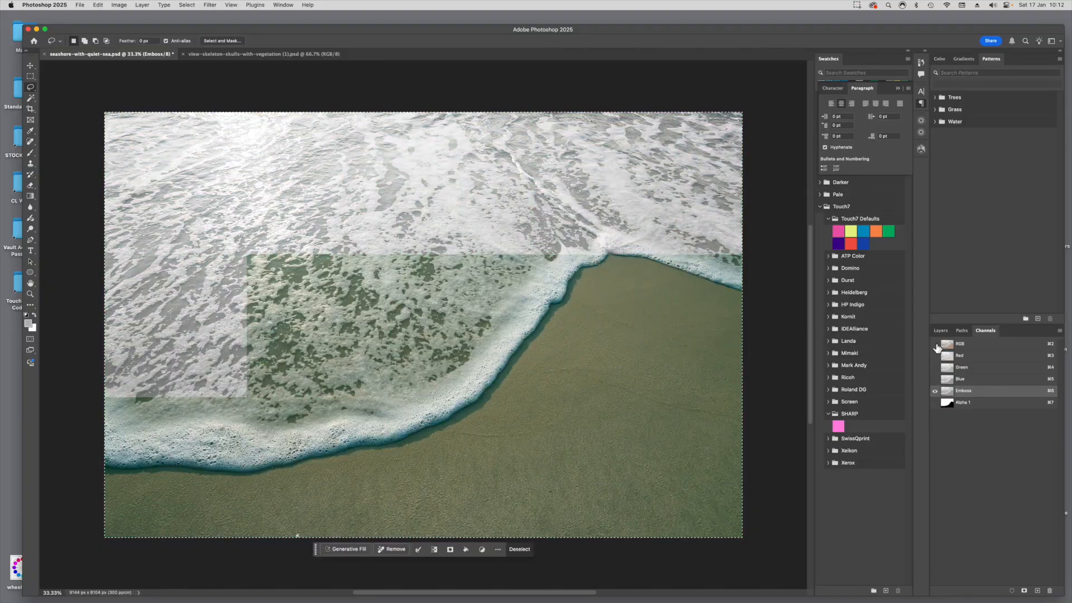
click(935, 344)
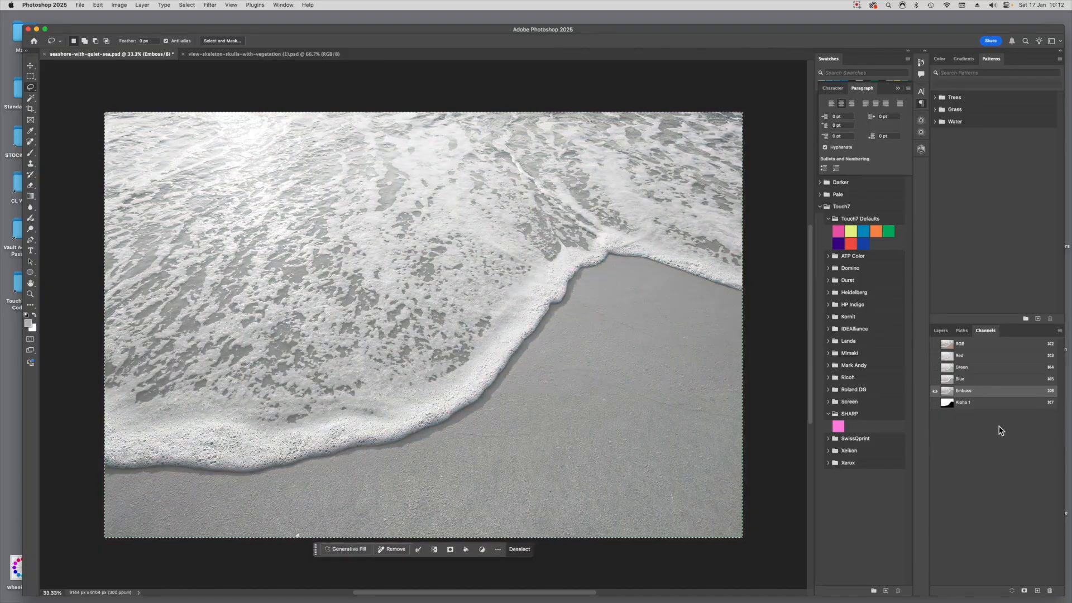
Step: Invert the tones of the seashore document's Emboss channel
click(111, 5)
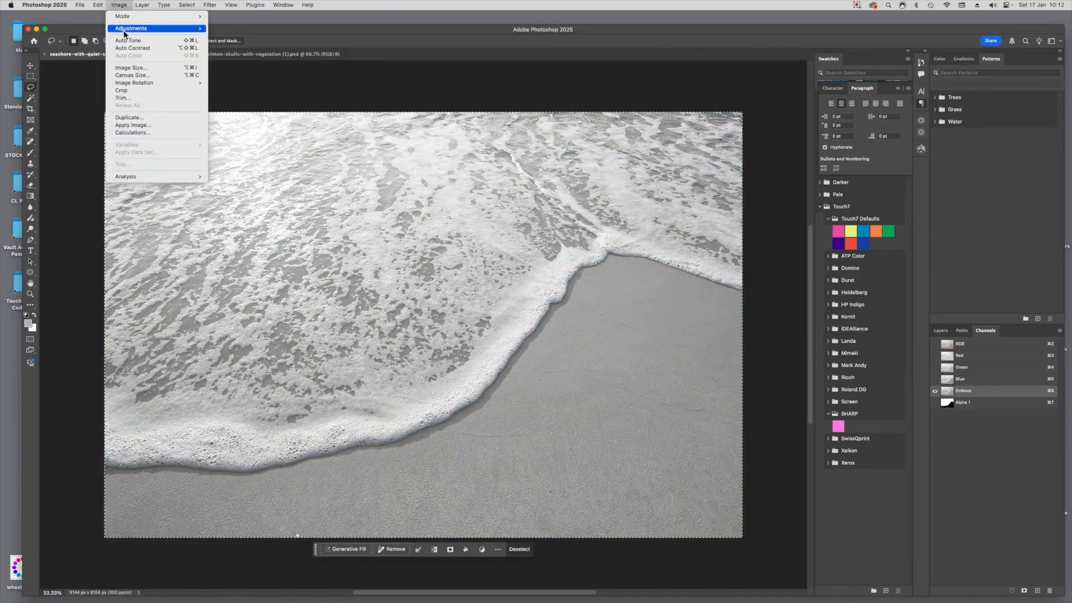
mouse_move(125, 29)
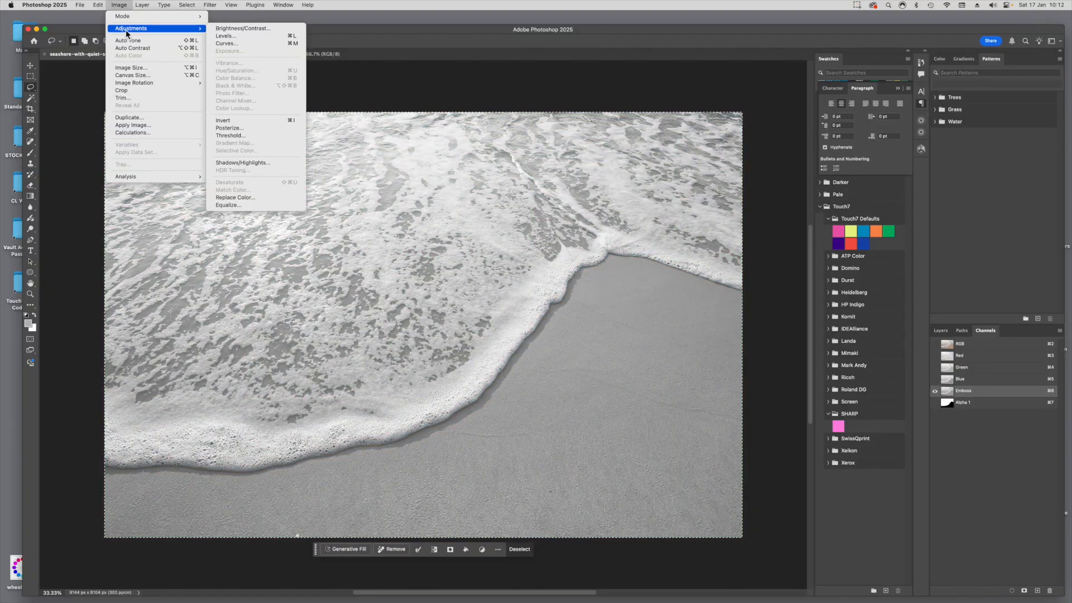
click(266, 123)
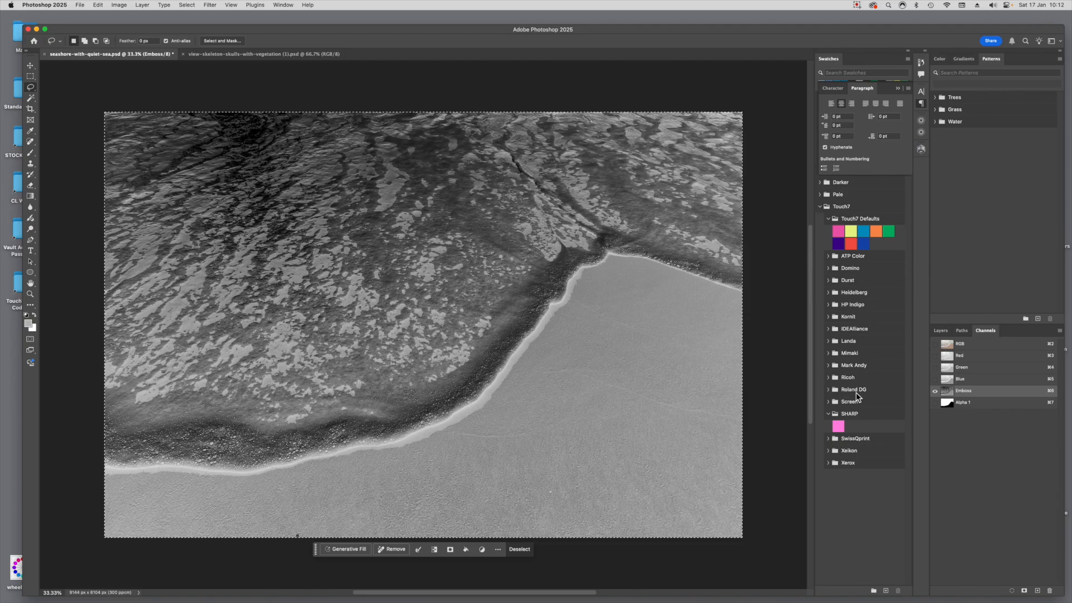
Step: Load Alpha 1 as a selection, fill the sand area of the Emboss channel with white, and deselect
super+click(951, 407)
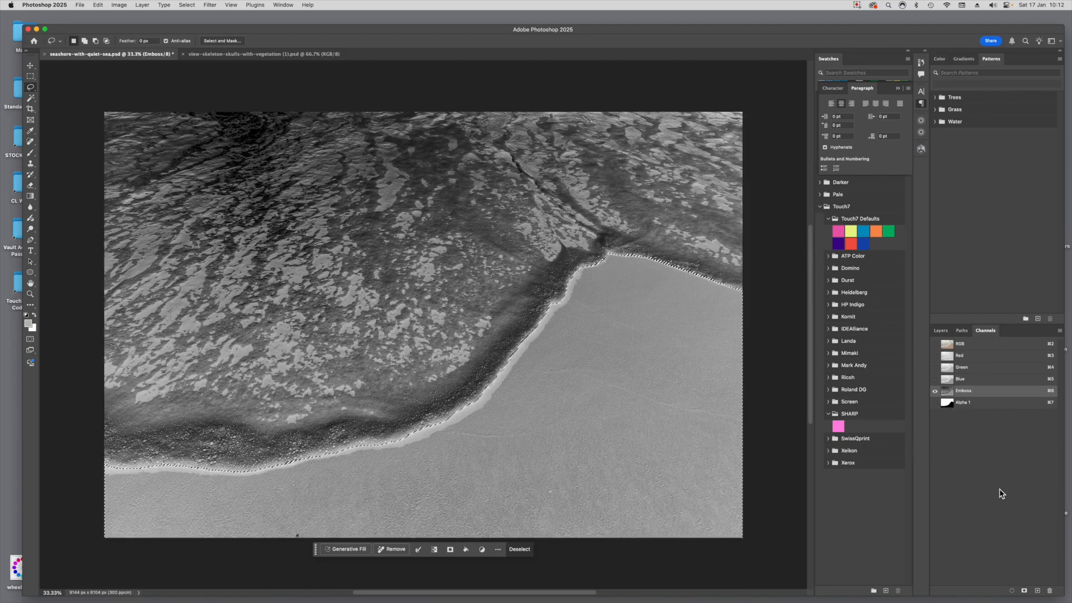
key(shift+BackSpace)
key(Return)
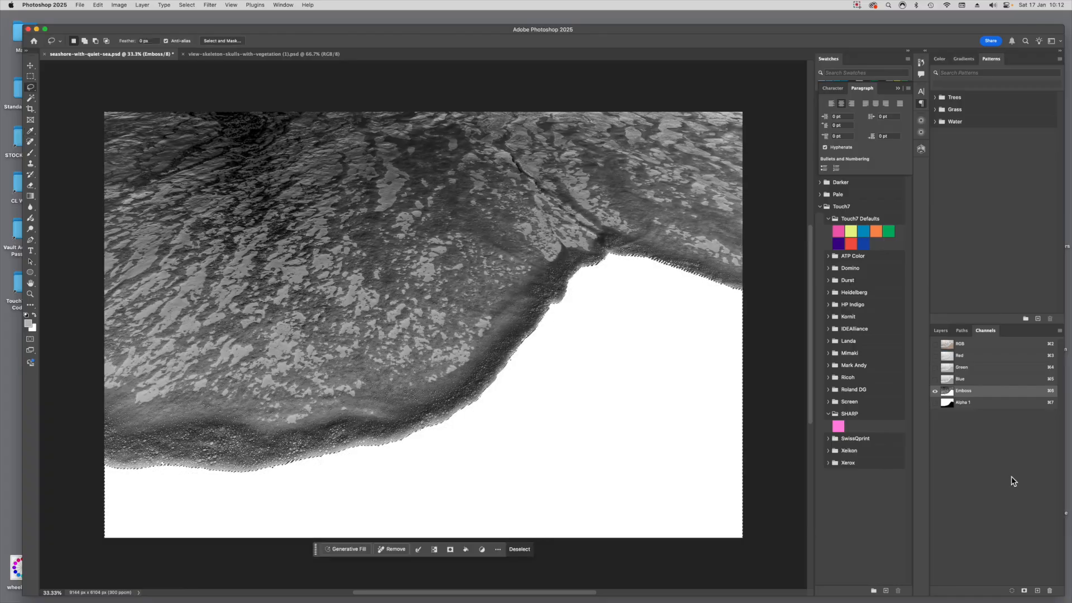
key(super+d)
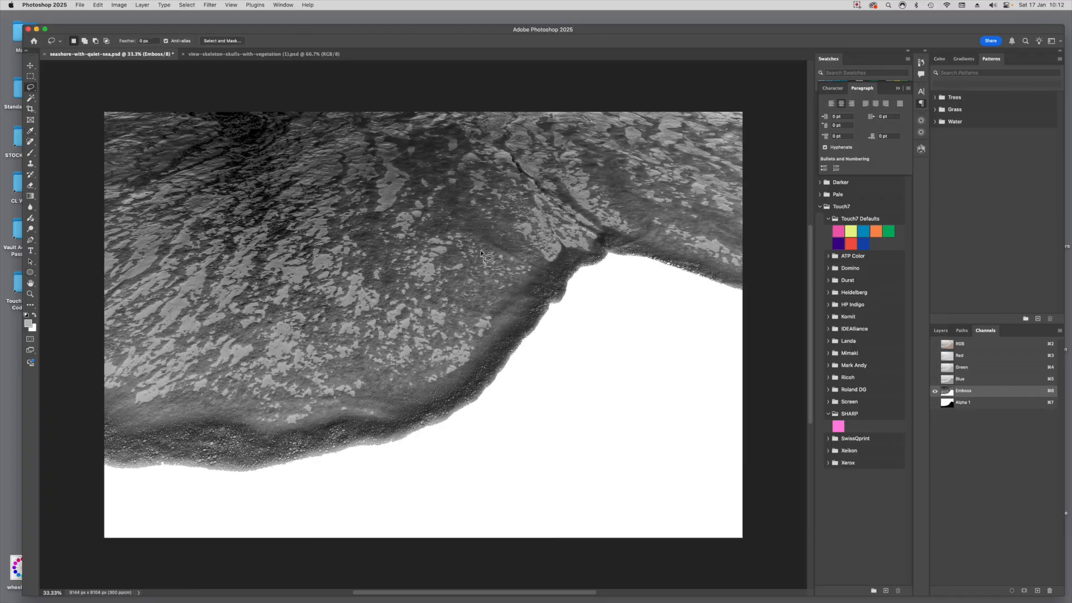
Step: Apply a Threshold adjustment with level 70 to the Emboss channel
click(119, 5)
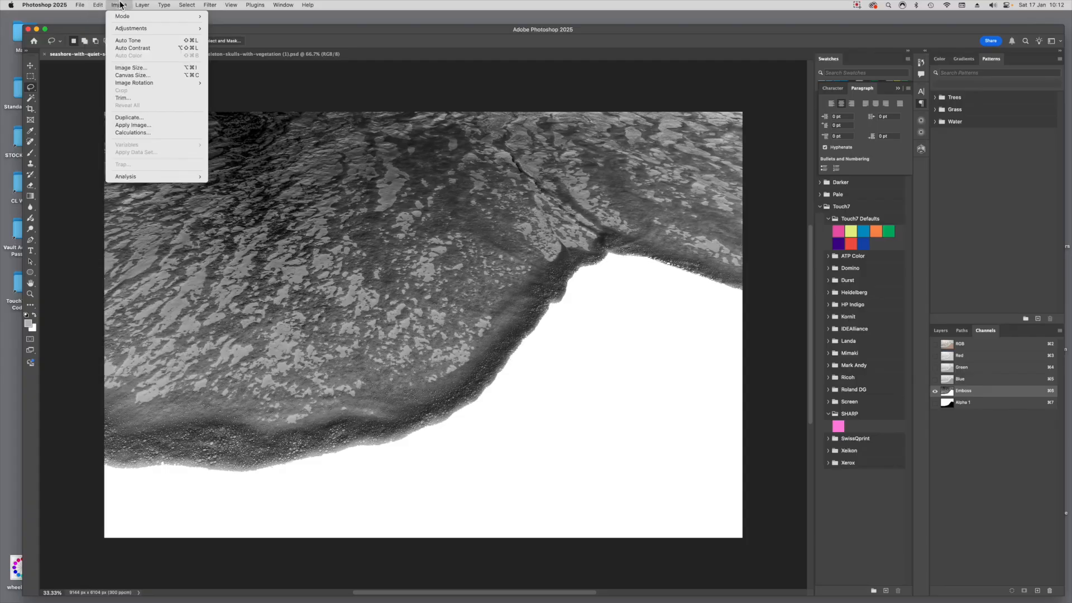
mouse_move(130, 29)
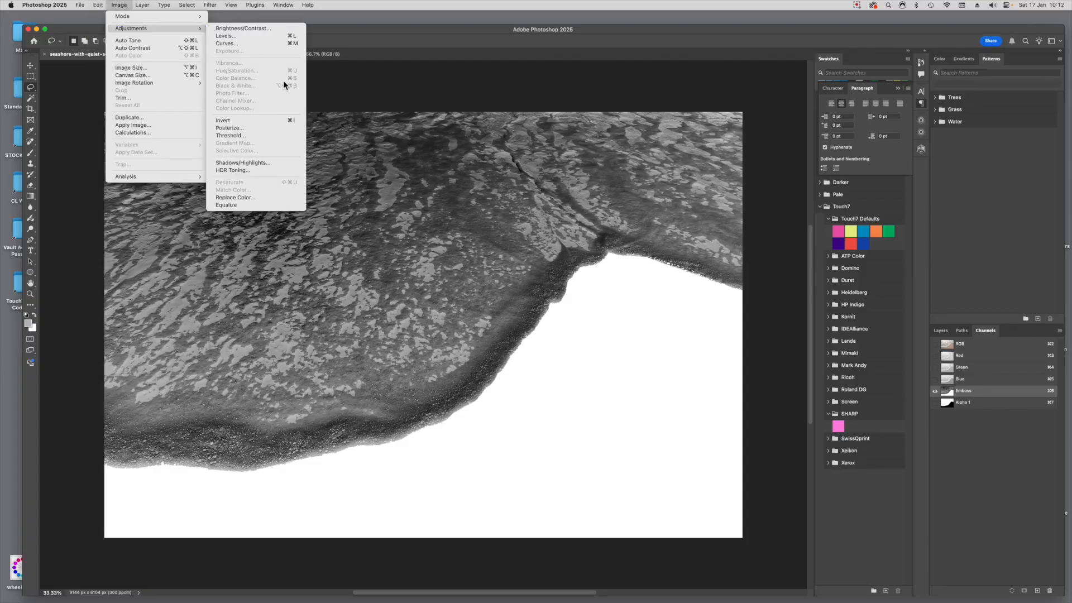
click(257, 133)
drag(718, 444, 698, 444)
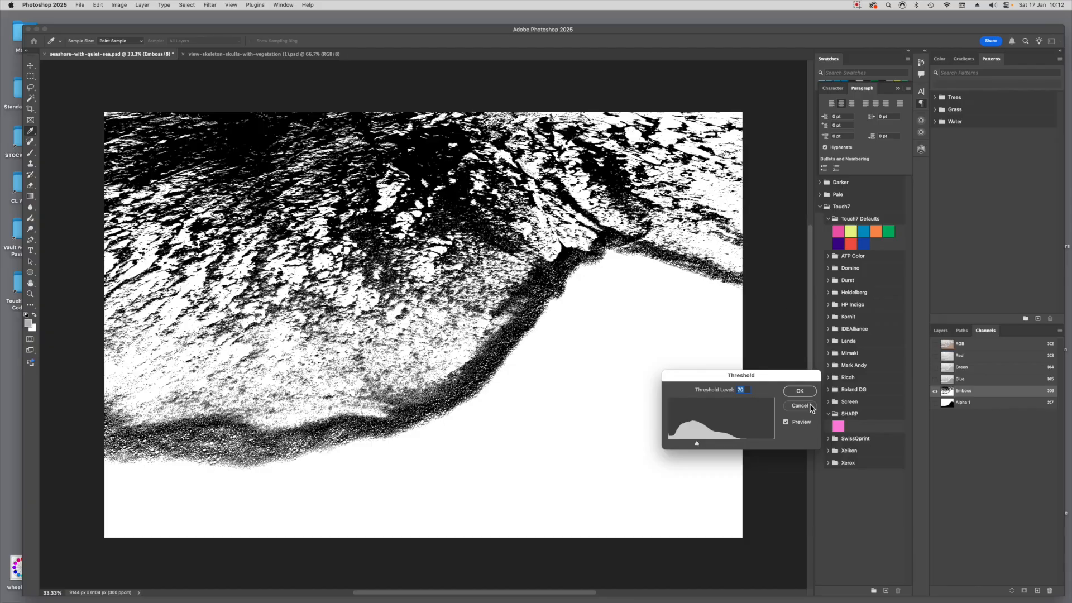
click(799, 392)
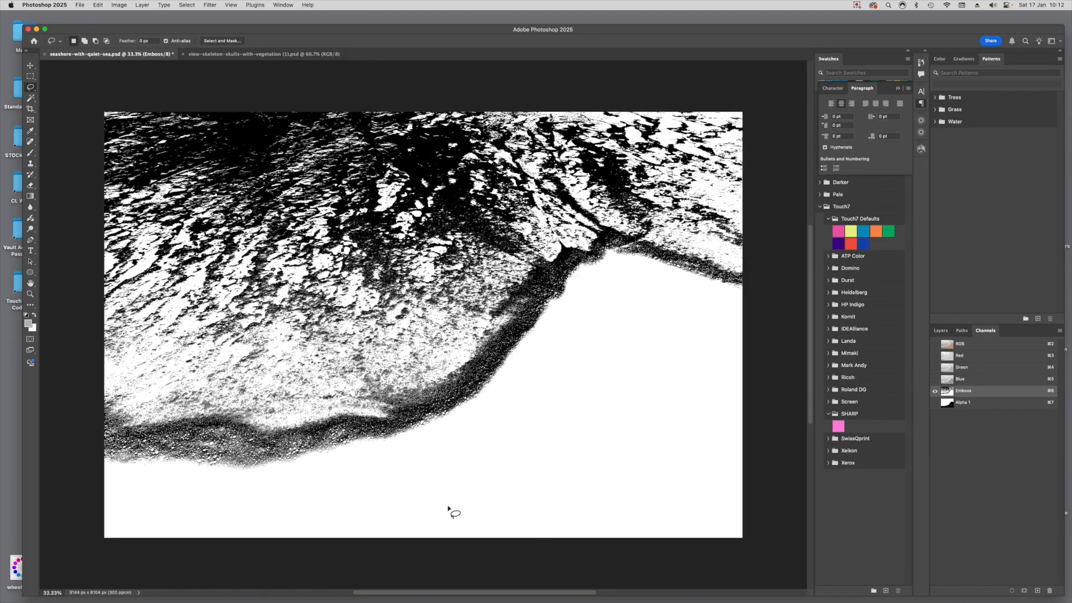
Step: Show the RGB channels together with the Emboss channel and save the seashore document
click(936, 345)
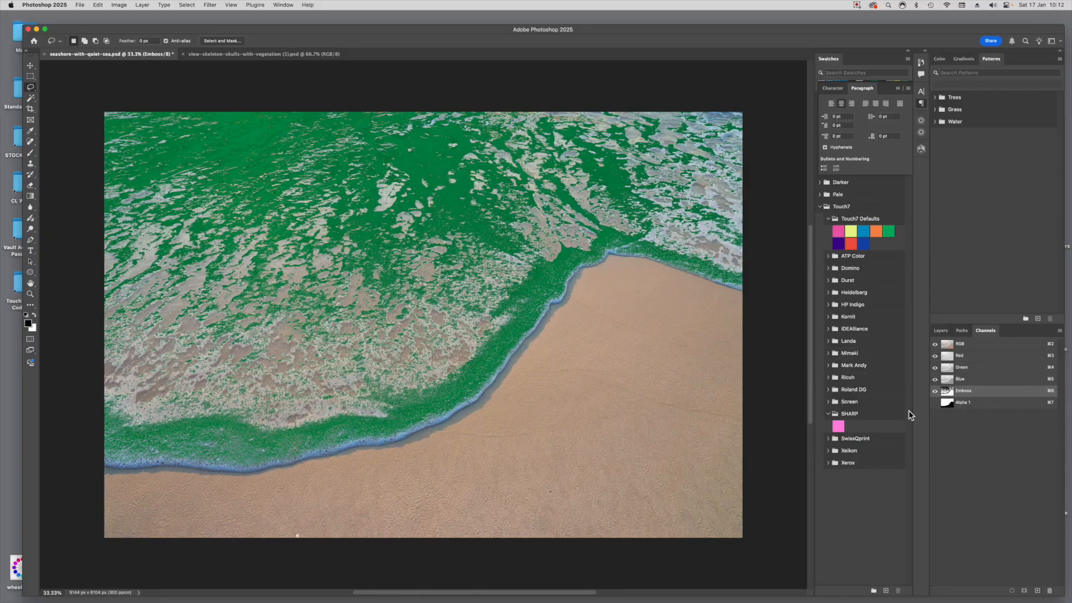
key(super+s)
Step: Save the seashore document in Photoshop PDF format as seashore-with-quiet-sea.pdf, choosing a PDF preset
click(82, 5)
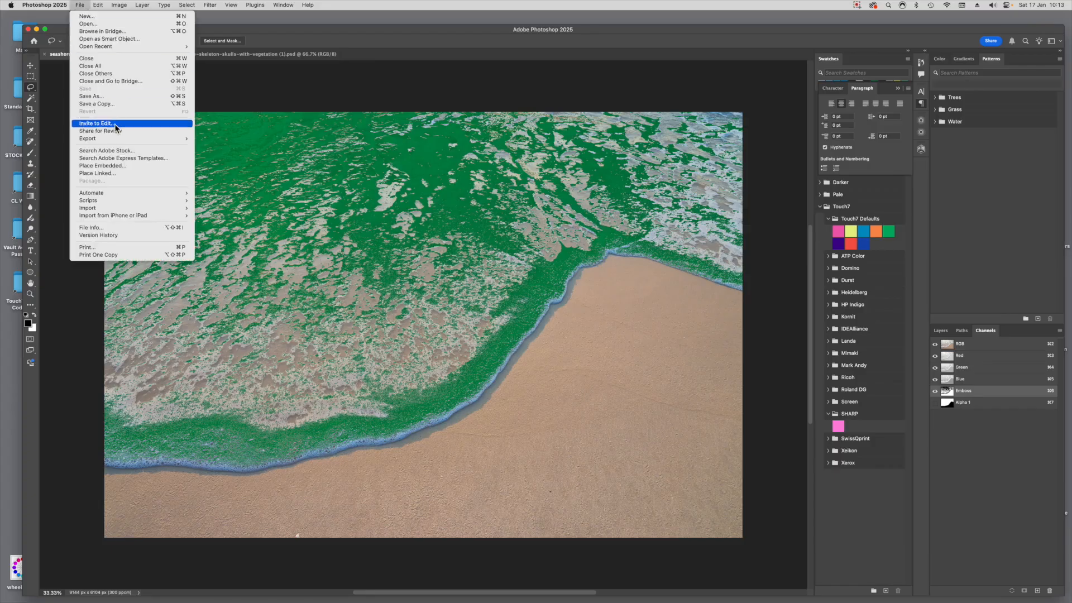
click(111, 97)
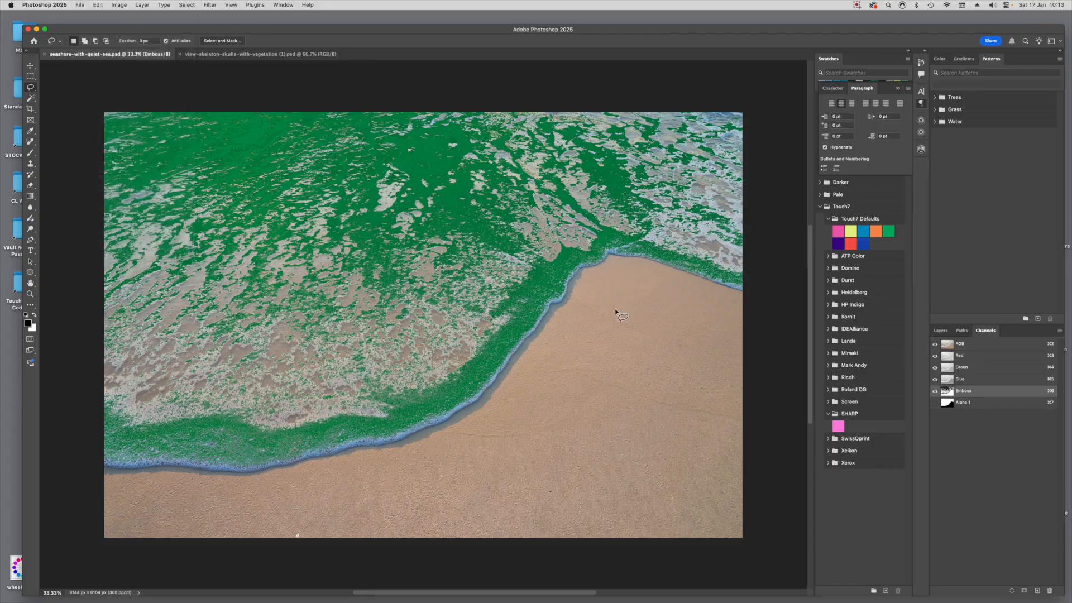
click(547, 272)
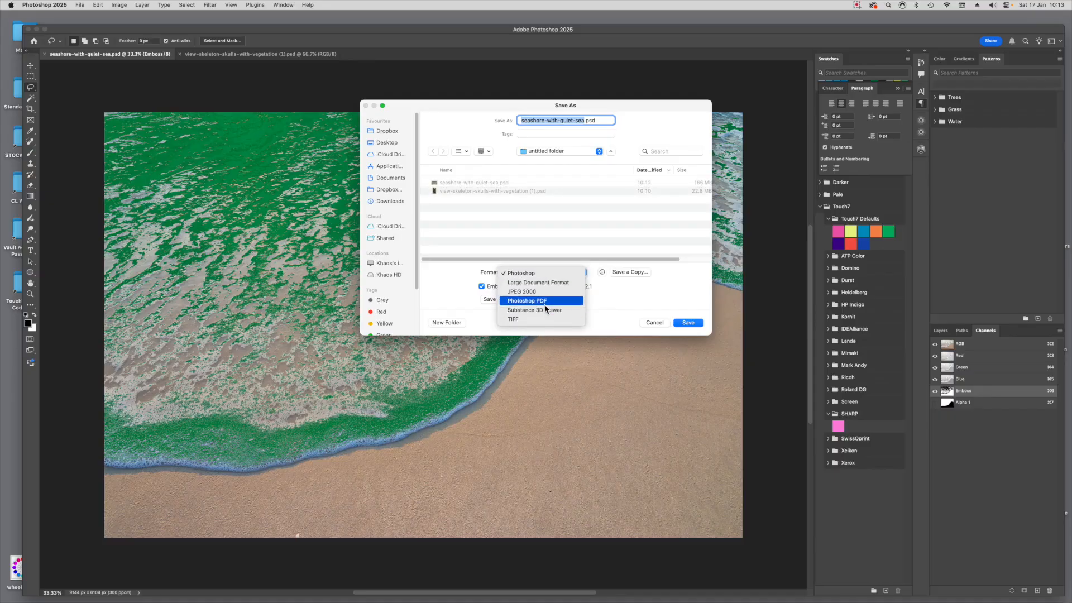
click(559, 301)
click(688, 323)
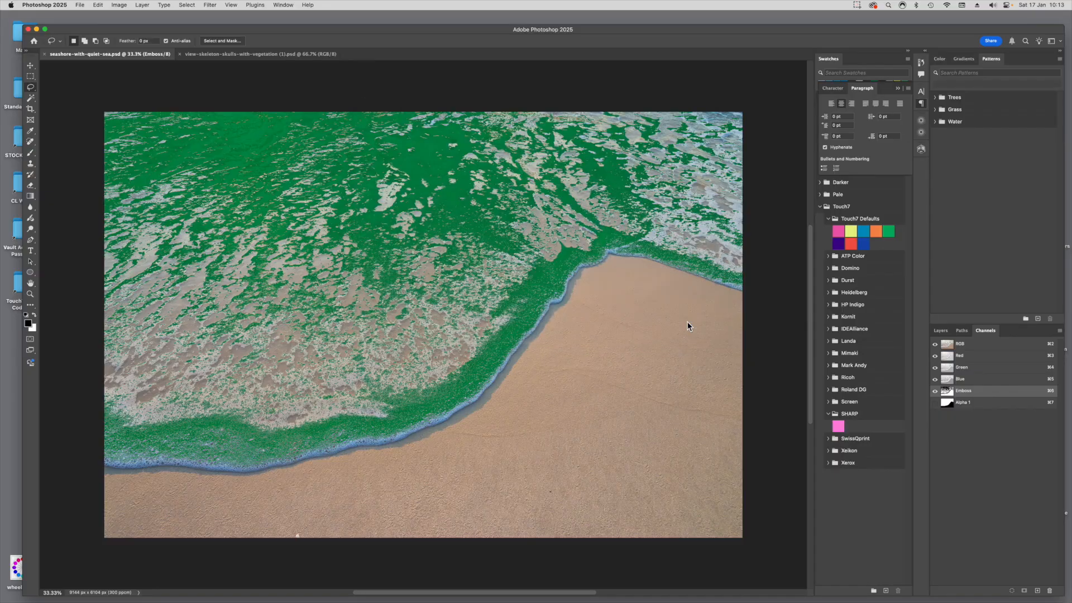
click(522, 201)
click(496, 225)
click(660, 413)
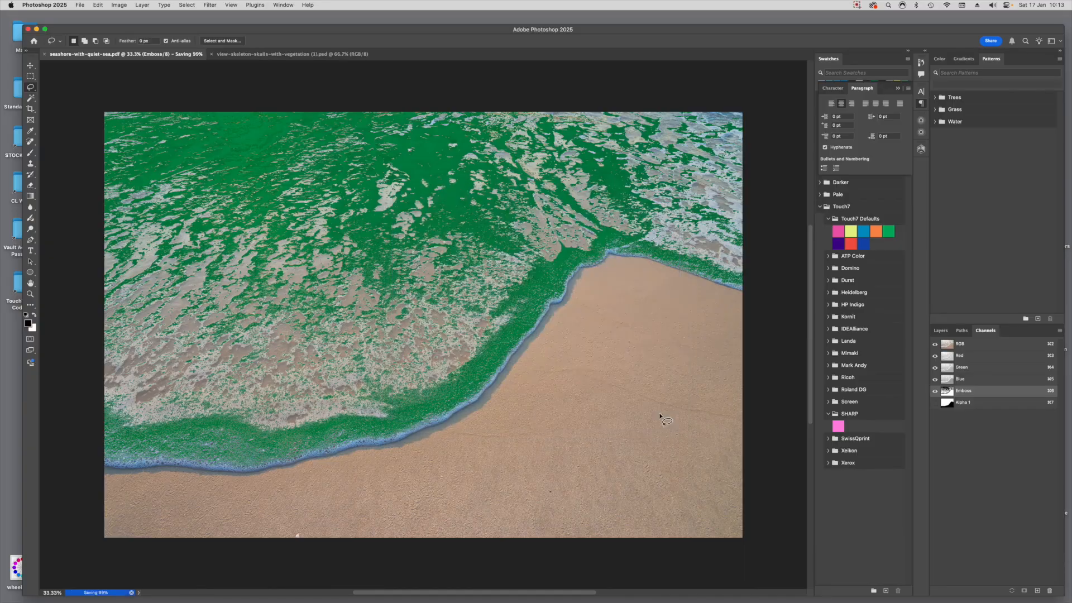
Step: In the skulls document, select and copy the entire image and add a spot channel named Emboss
click(227, 55)
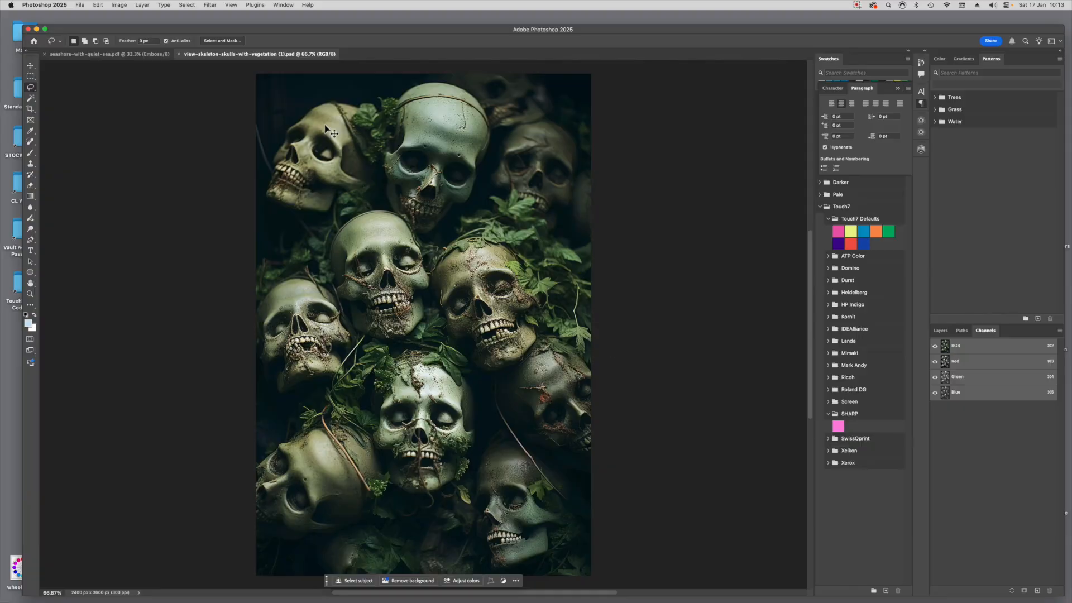
key(super+a)
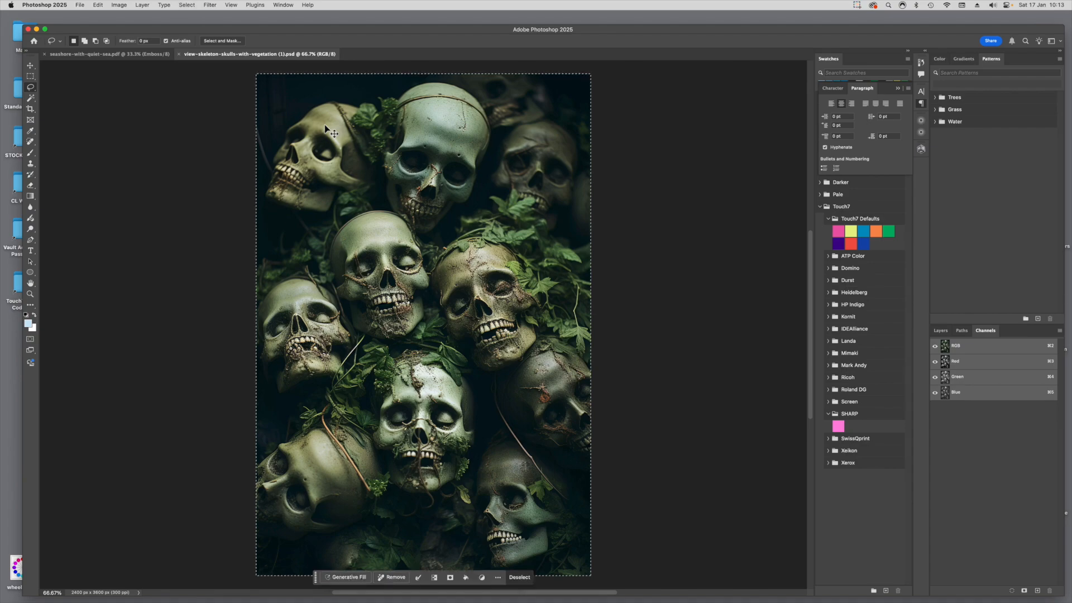
click(1059, 331)
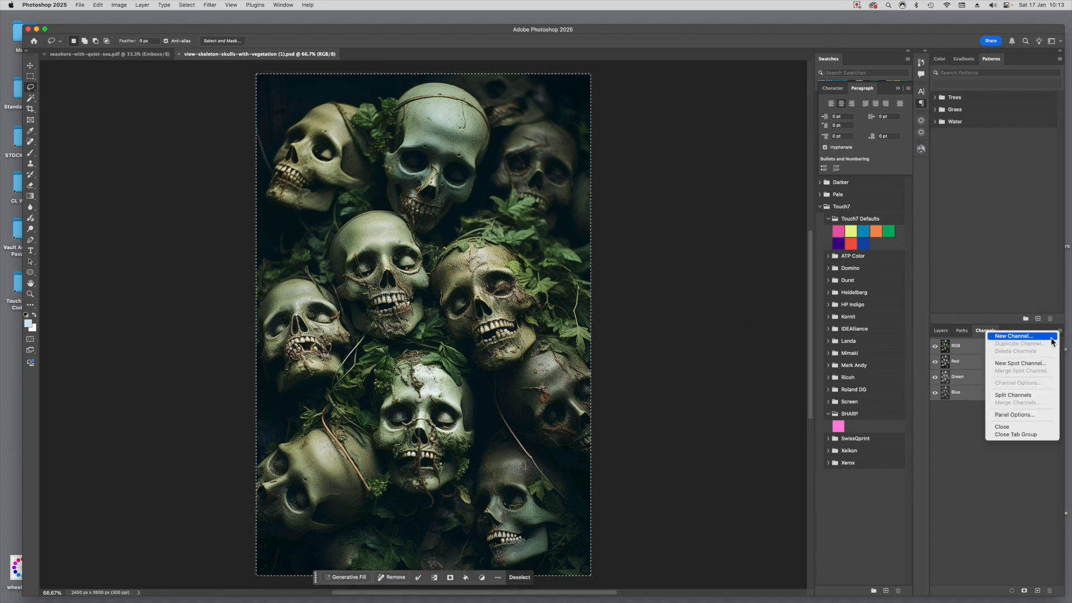
click(1020, 364)
key(Return)
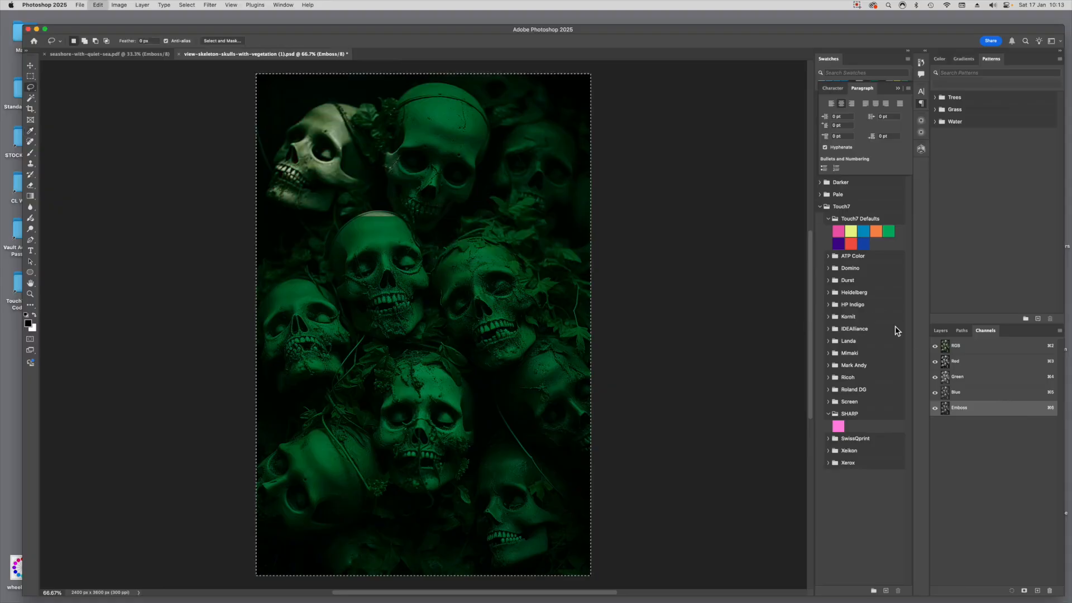
Step: Paste the copied skulls image into the Emboss channel and invert it with only that channel shown
click(936, 347)
key(super+i)
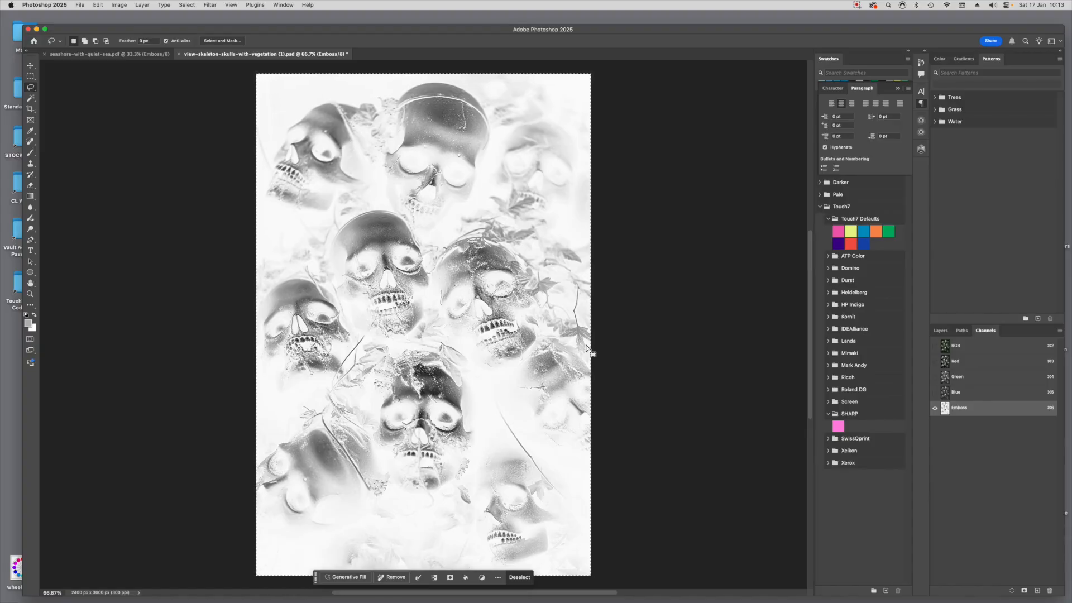
key(super+l)
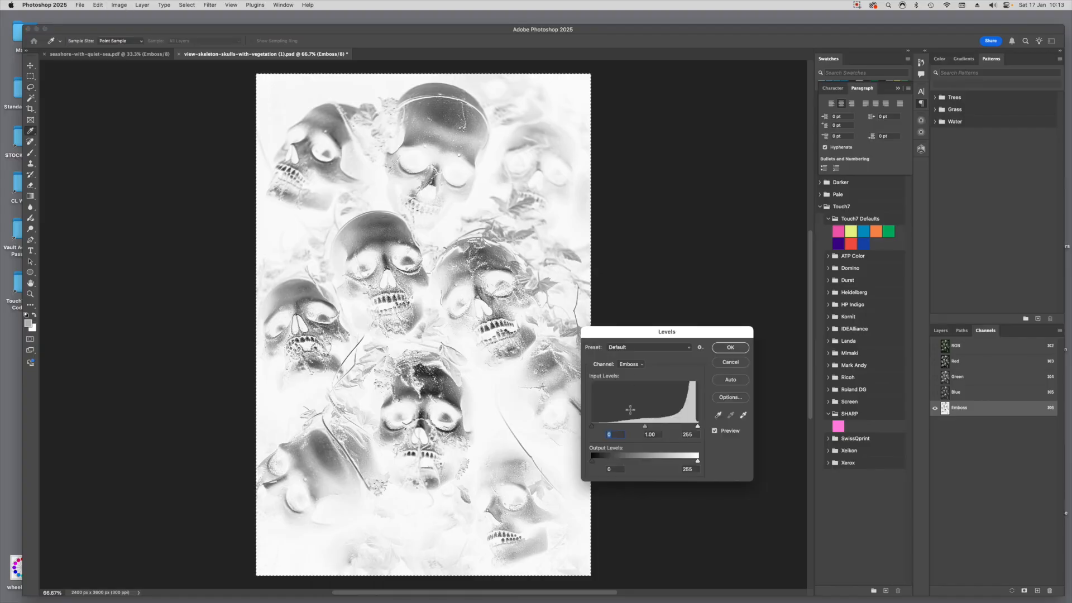
drag(591, 426, 566, 429)
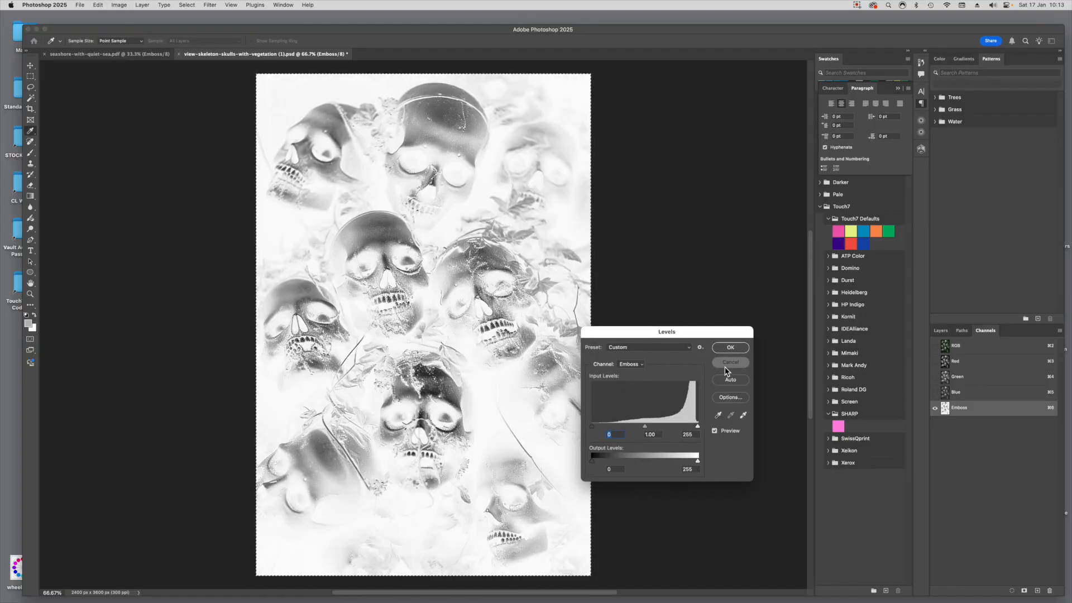
click(726, 371)
key(l)
Step: Darken the skulls' Emboss channel by applying it to itself three times with Apply Image, Multiply blending, 100% opacity
click(119, 5)
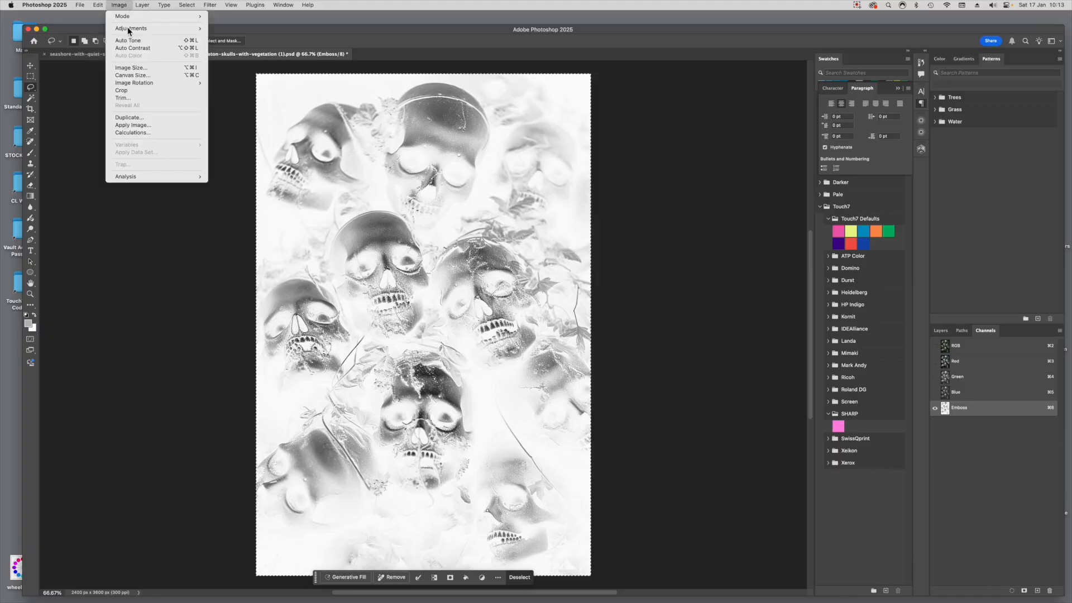
click(145, 126)
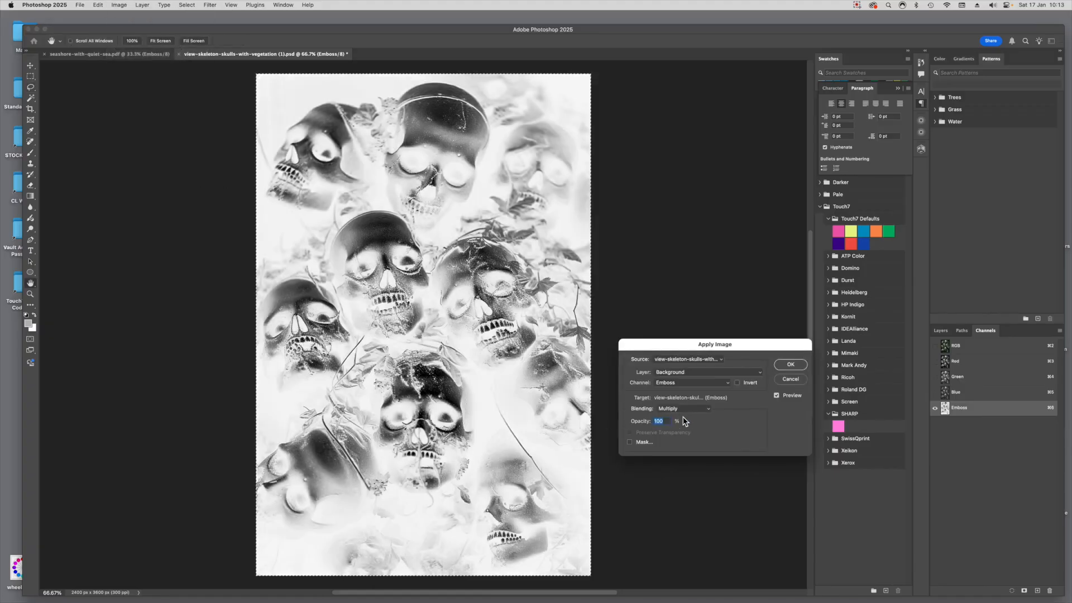
click(790, 364)
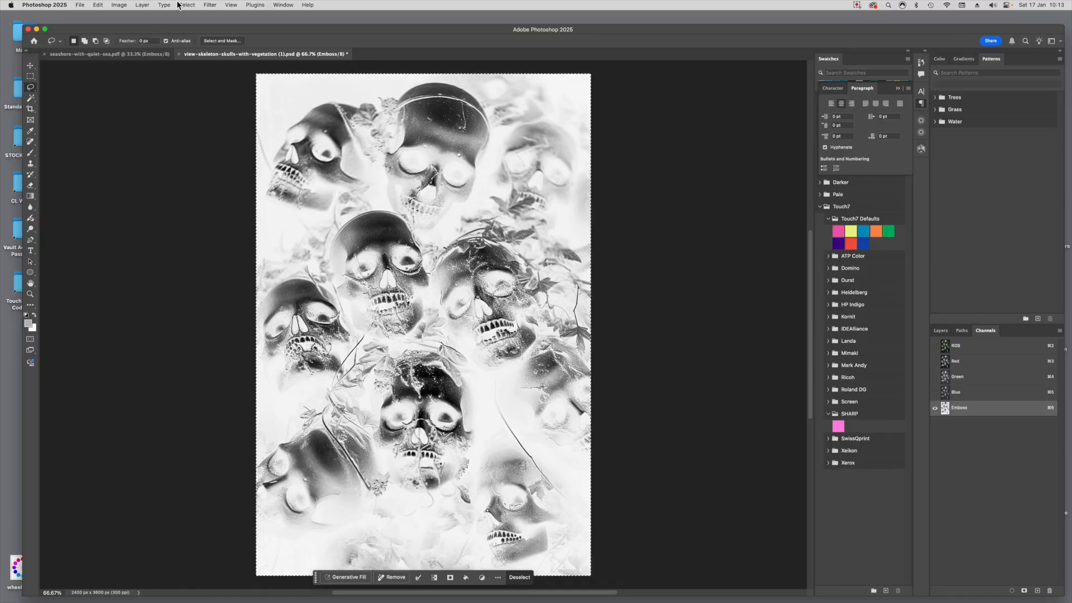
click(119, 5)
click(126, 127)
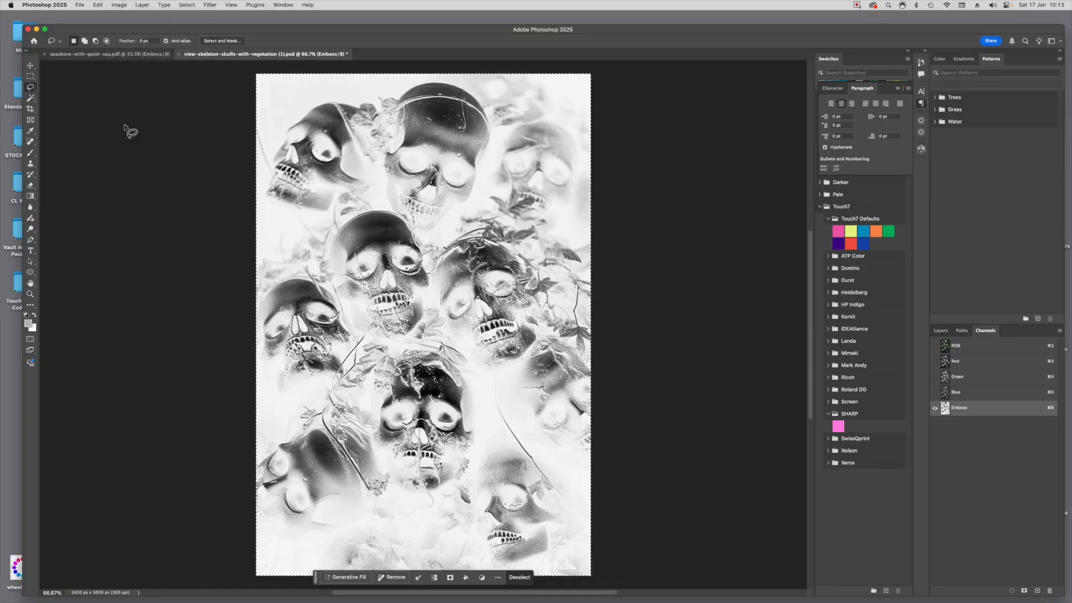
key(Return)
click(119, 5)
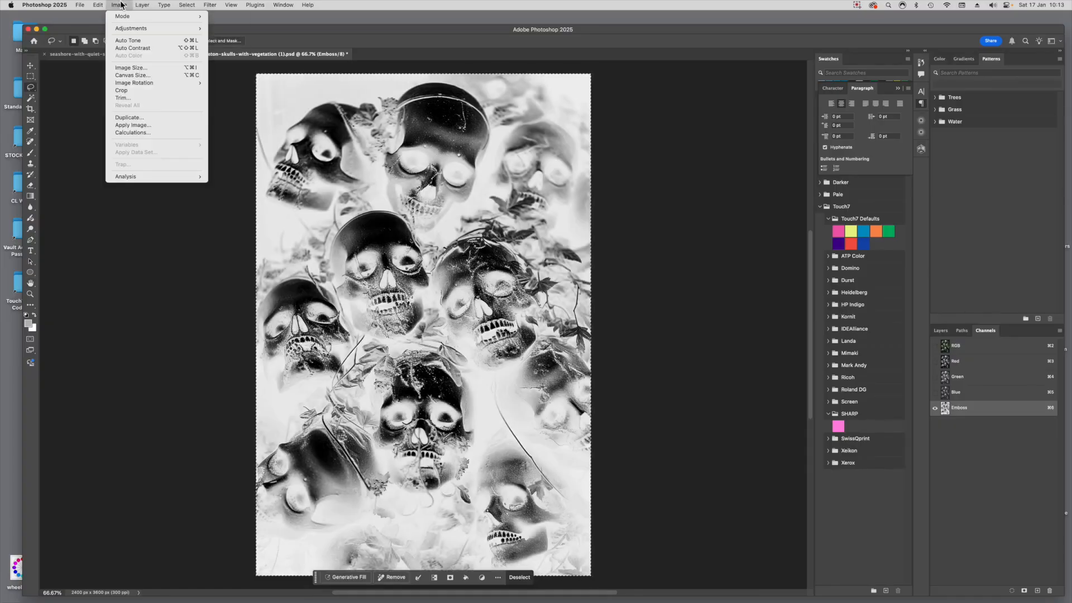
click(126, 124)
key(Return)
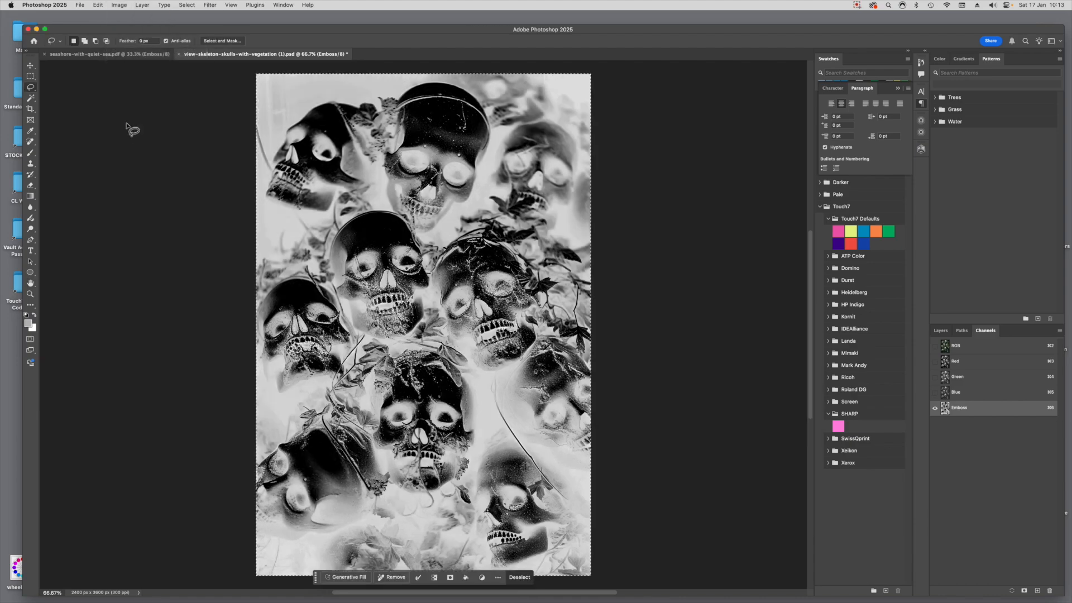
Step: Brighten the Emboss channel's highlights with Levels, pulling the white input point in to the end of the histogram
key(super+l)
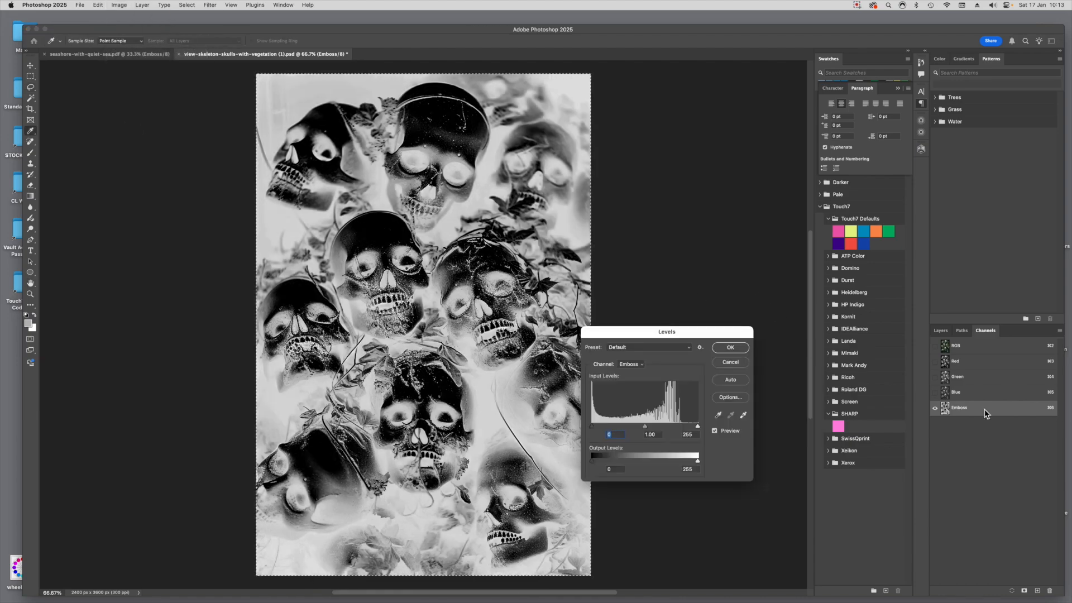
drag(697, 426, 684, 427)
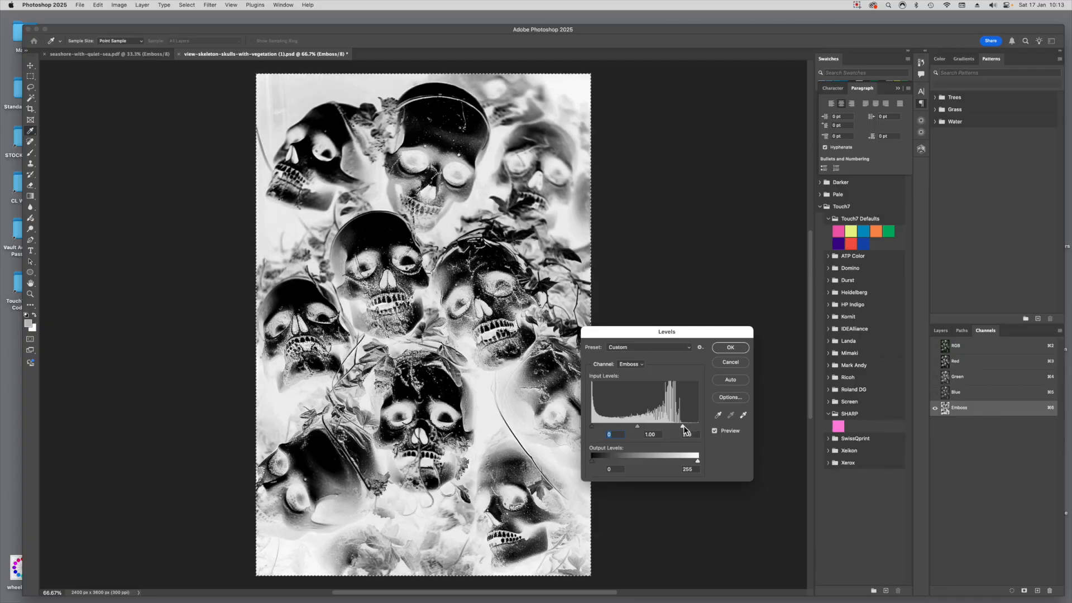
click(731, 347)
key(l)
click(119, 5)
mouse_move(134, 28)
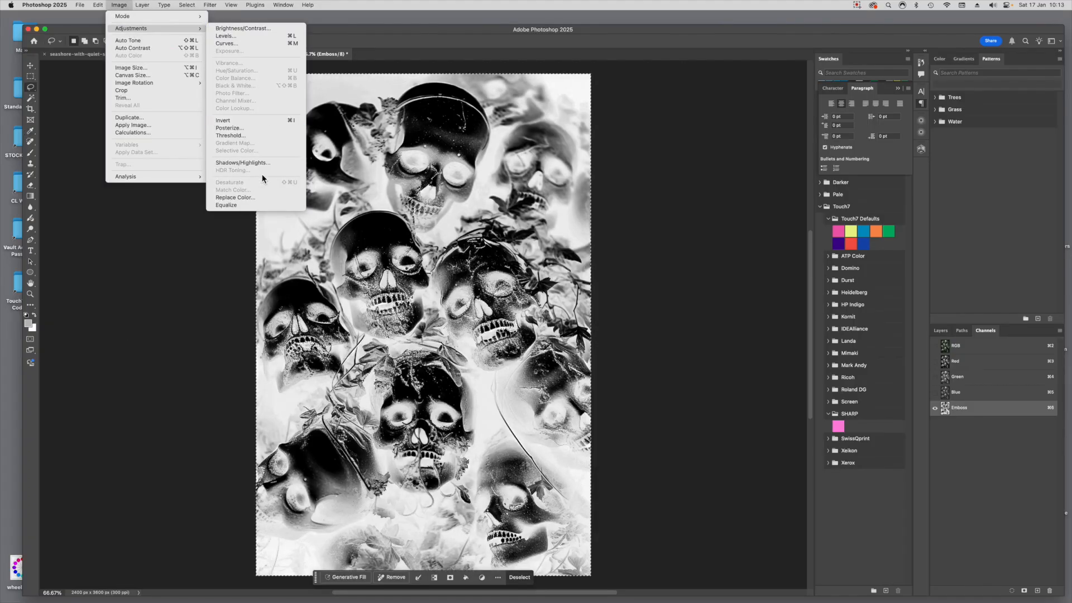
click(234, 135)
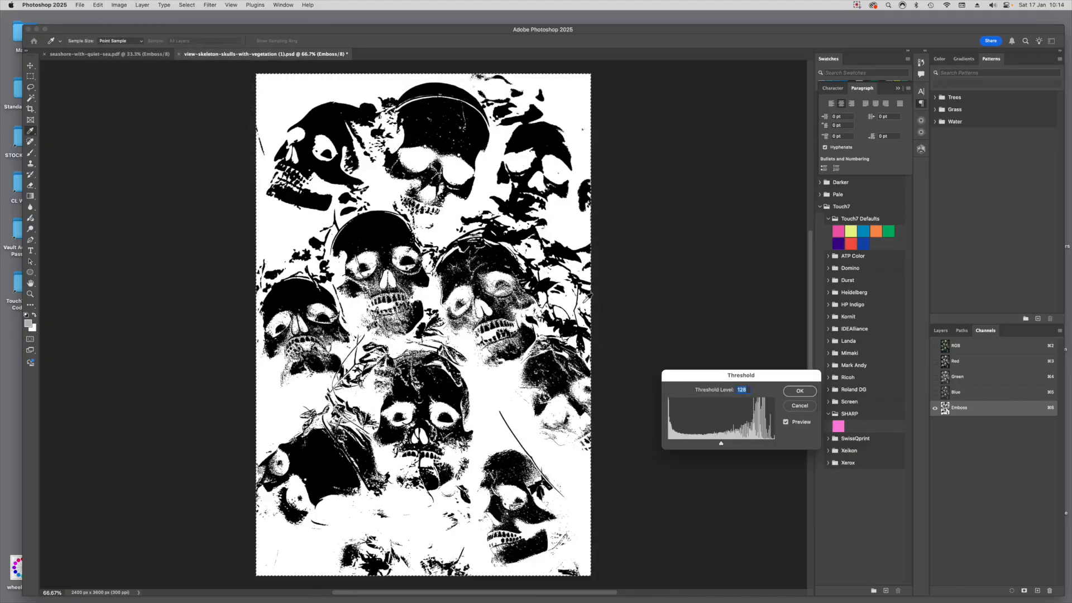
mouse_move(721, 444)
mouse_down()
mouse_move(734, 445)
mouse_move(710, 445)
mouse_up()
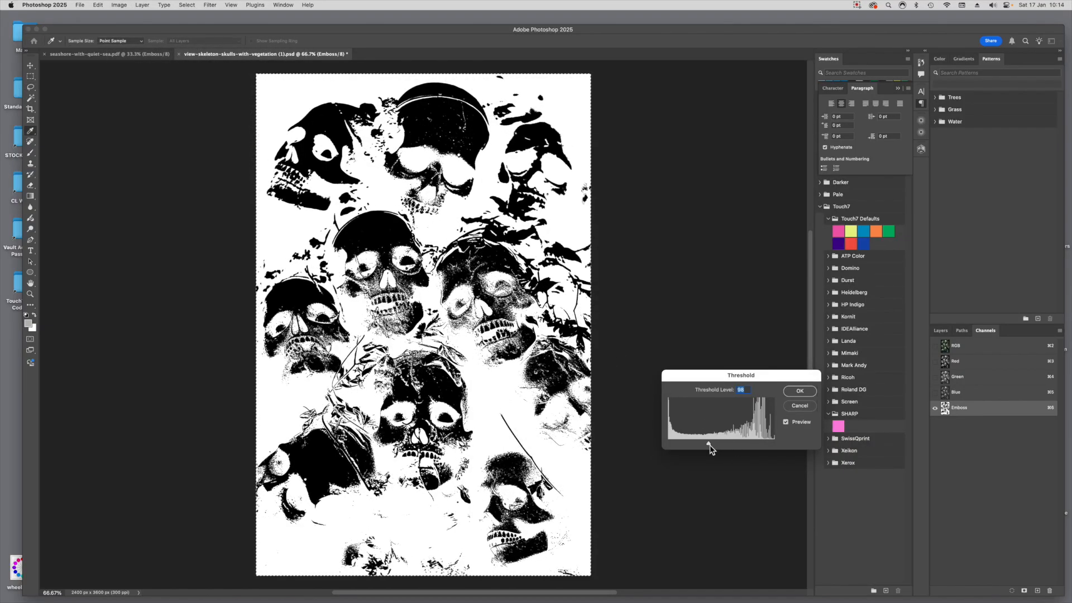
click(800, 405)
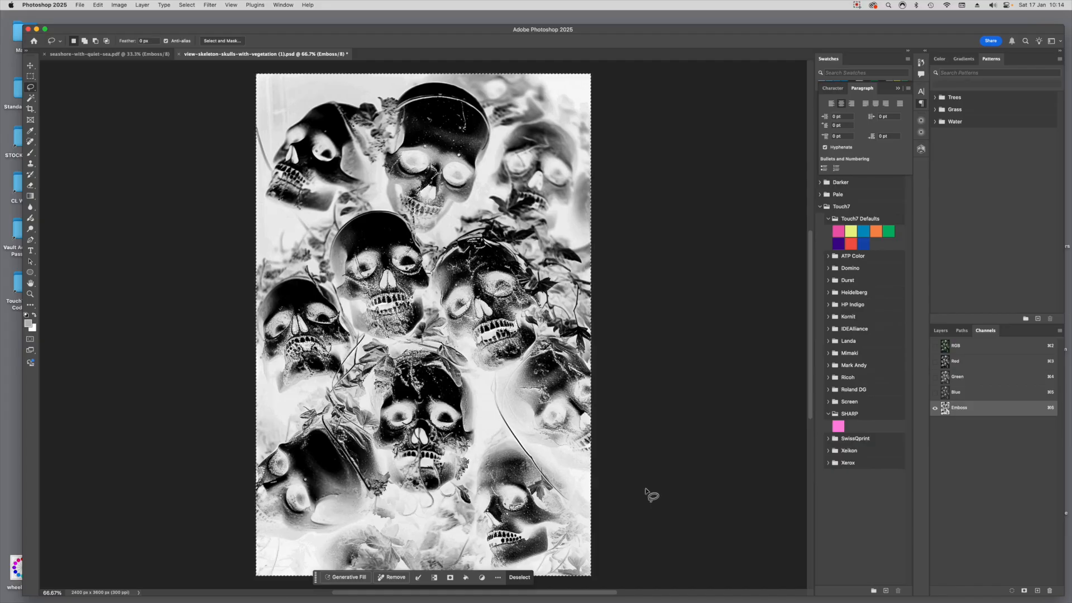
Step: Deepen the Emboss channel's shadows with Levels by raising the black input point slightly
key(super+l)
drag(592, 427, 601, 428)
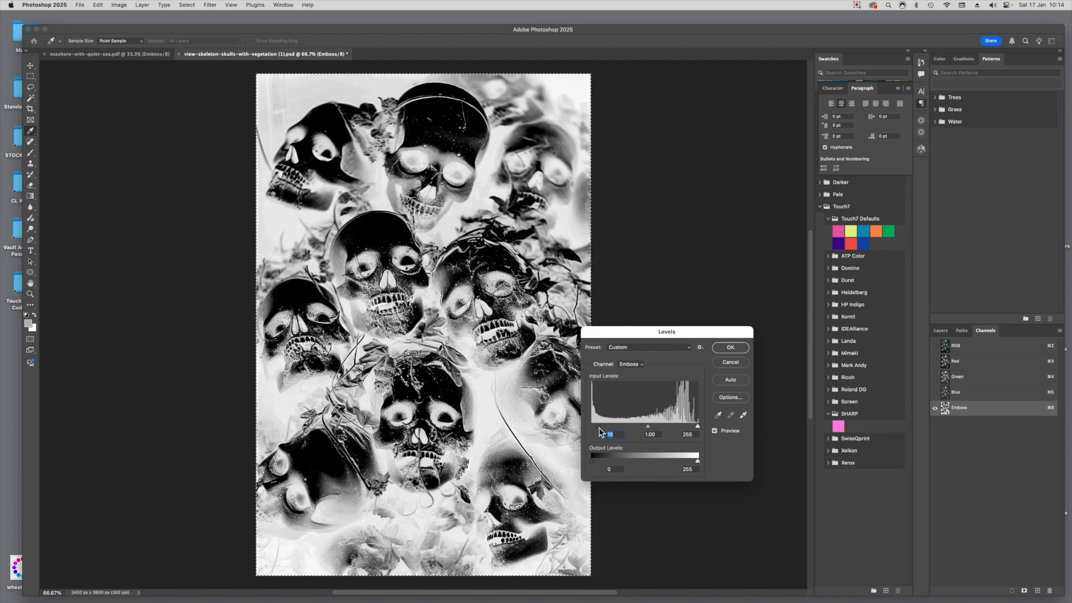
key(Return)
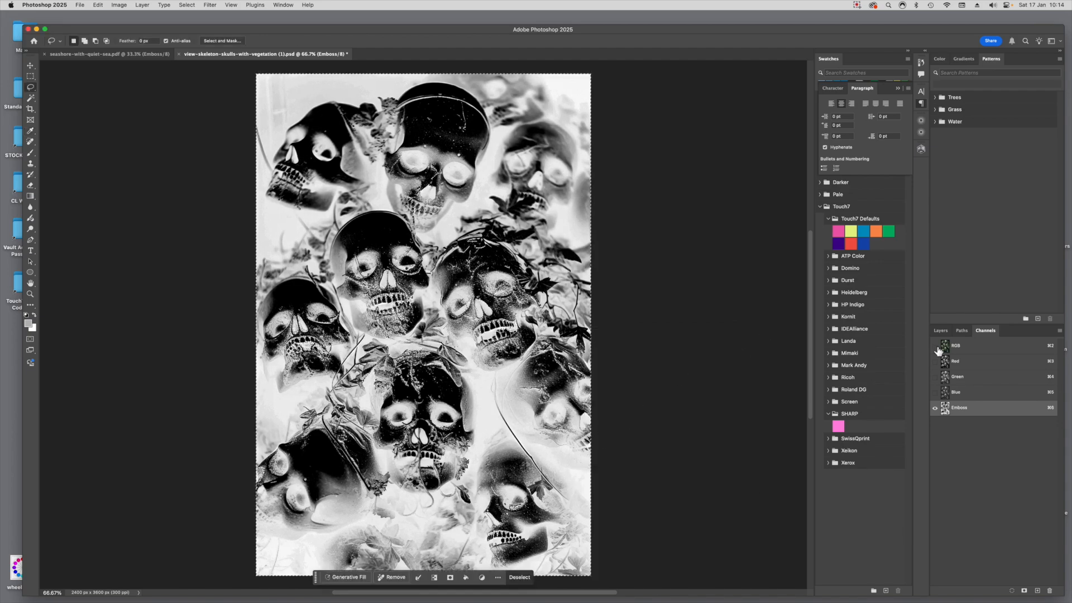
Step: Show the RGB channels together with the Emboss channel and save the skulls document
click(936, 347)
key(super+s)
Step: Save the skulls document in Photoshop PDF format as view-skeleton-skulls-with-vegetation (1).pdf, using the PDF/X-4:2008 preset
click(77, 5)
click(77, 5)
click(78, 5)
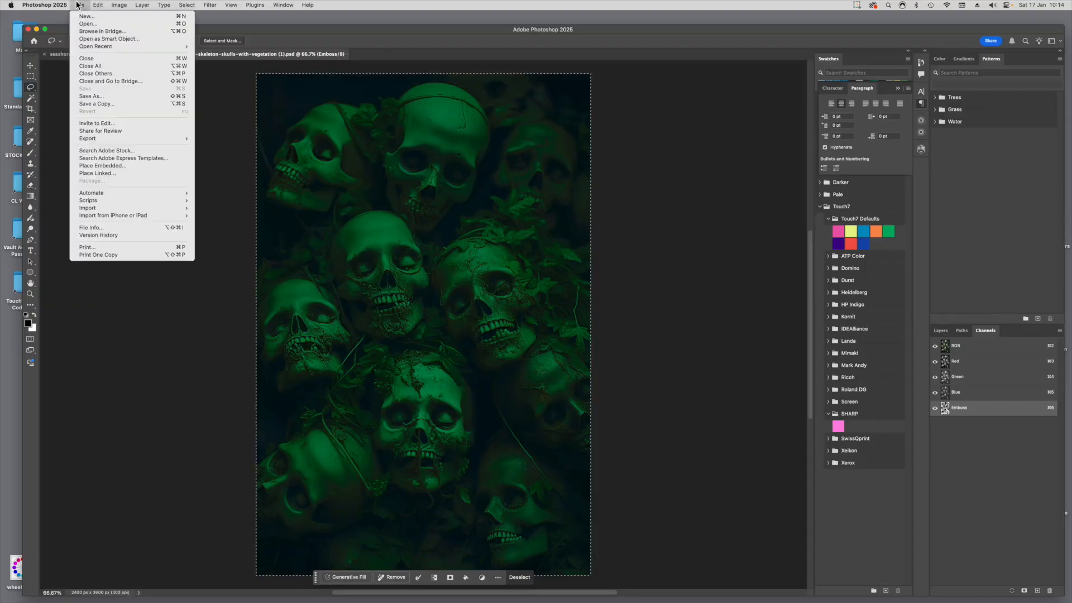
click(106, 96)
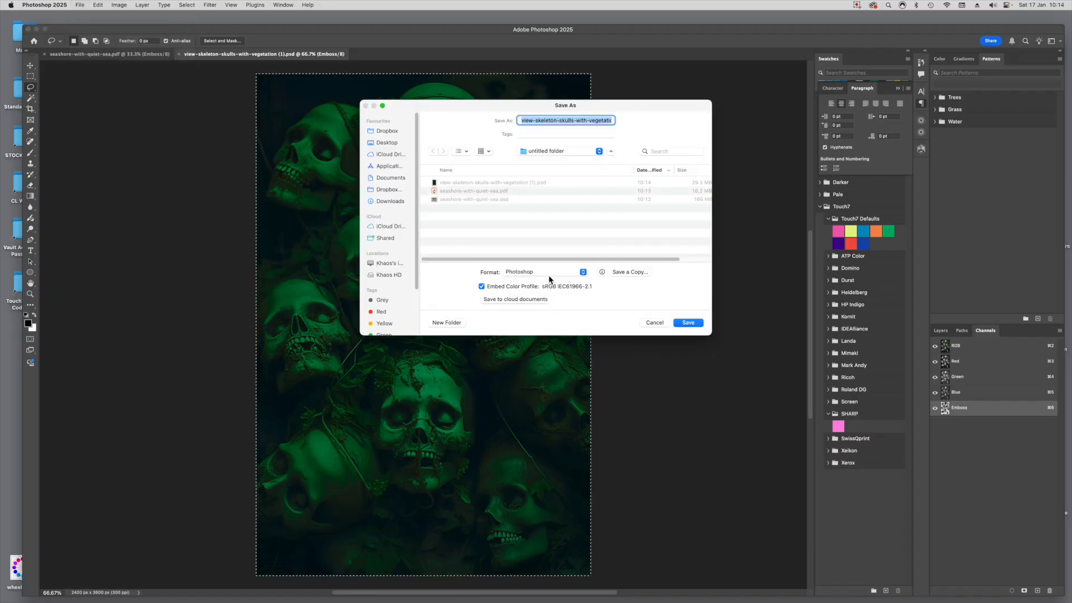
click(547, 273)
click(546, 320)
click(687, 322)
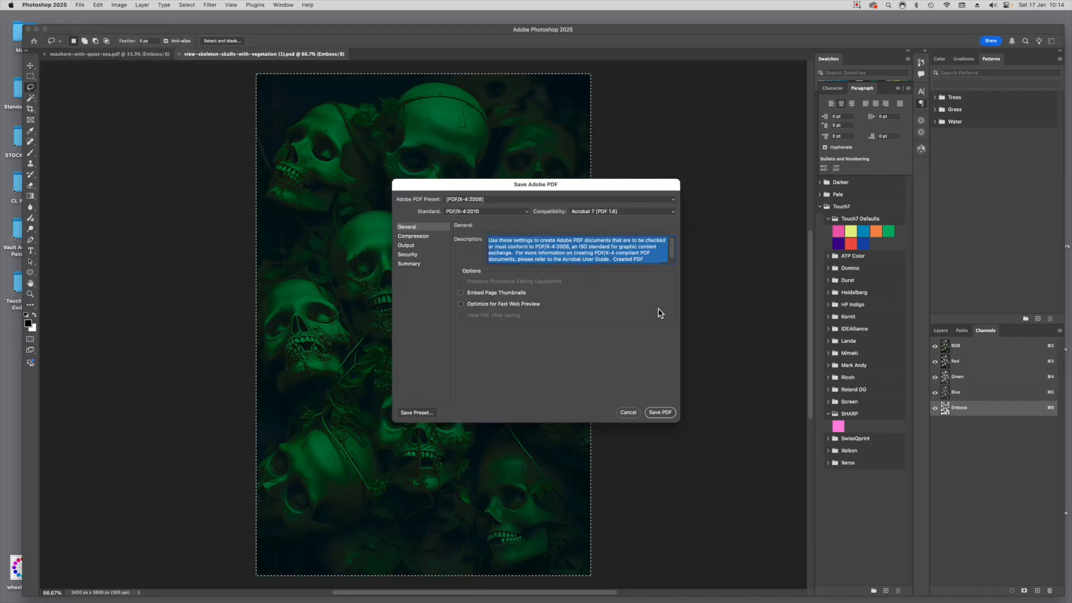
click(667, 418)
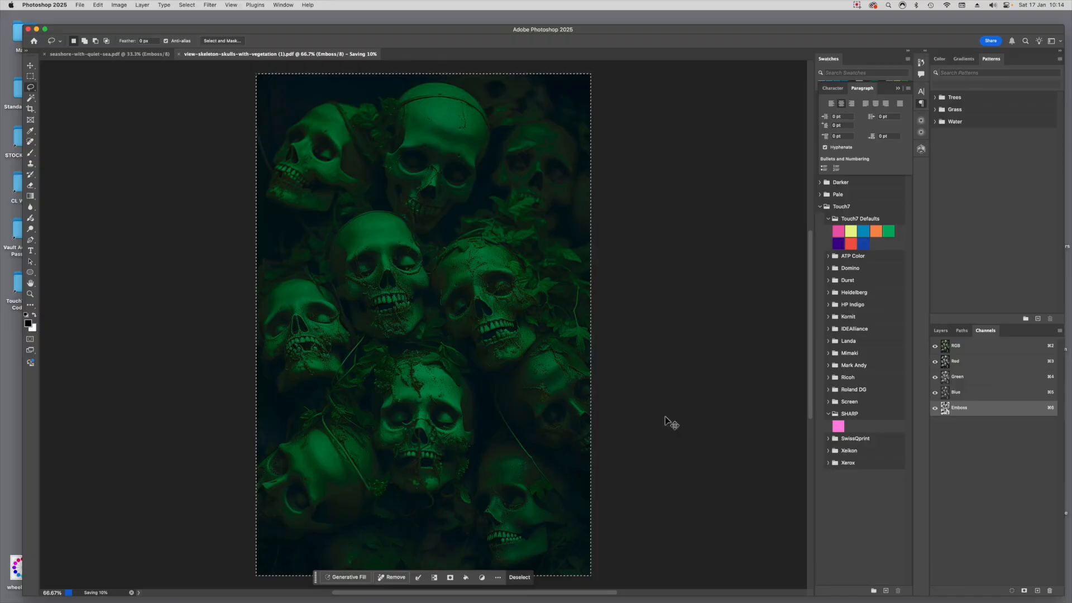
Step: Switch to Visualis3r and load seashore-with-quiet-sea.pdf
key(super+Tab)
key(super+Tab)
key(super+Tab)
key(super+Tab)
key(super+Tab)
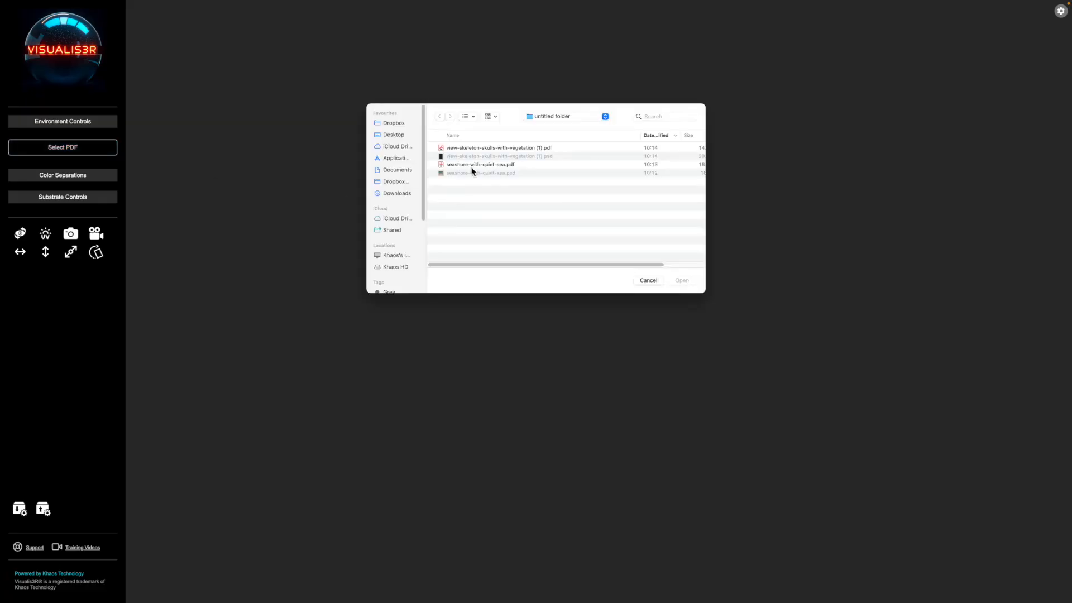
double_click(471, 166)
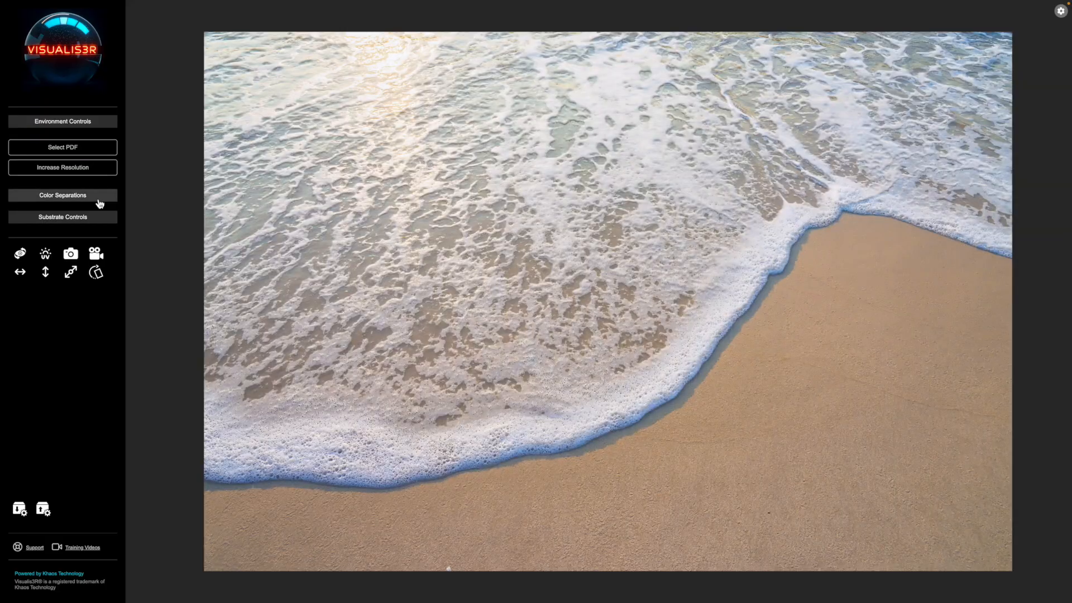
Step: Show the color separations and turn the Emboss layer off and on to compare its effect
click(99, 200)
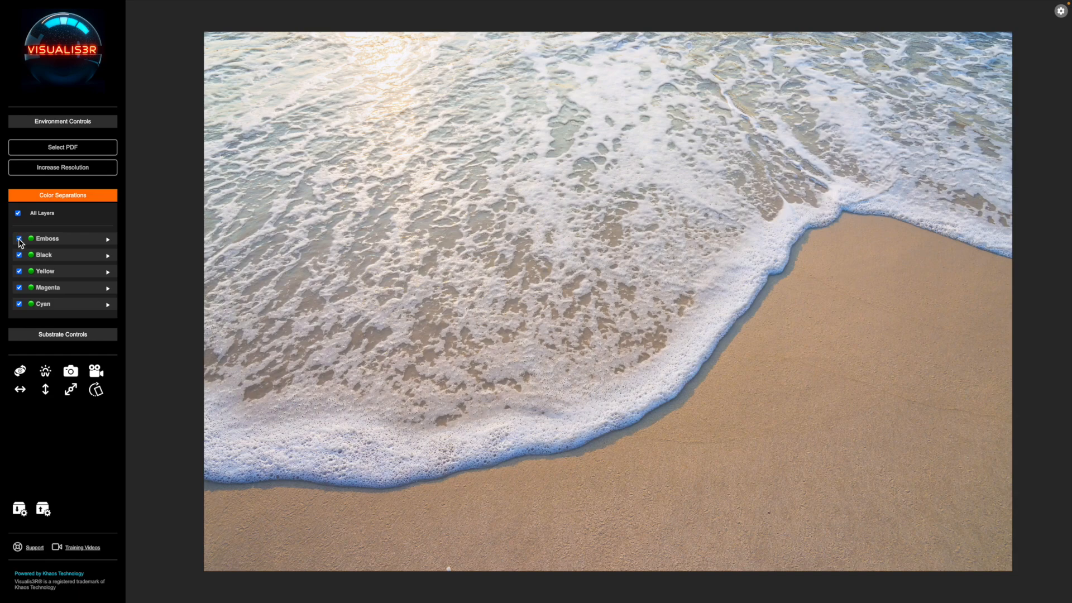
click(19, 239)
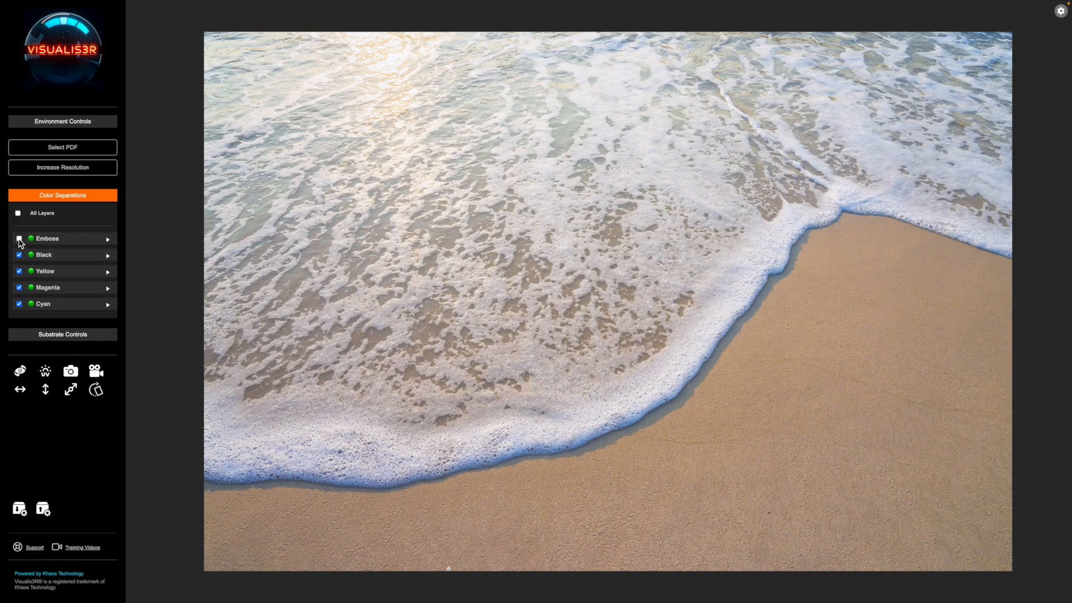
click(19, 239)
Step: Set the seashore's Emboss layer to height 1.79, bevel width 42 pixels, shadow strength about 0.56, highlight strength 6.87 and roughness 0.82
click(68, 241)
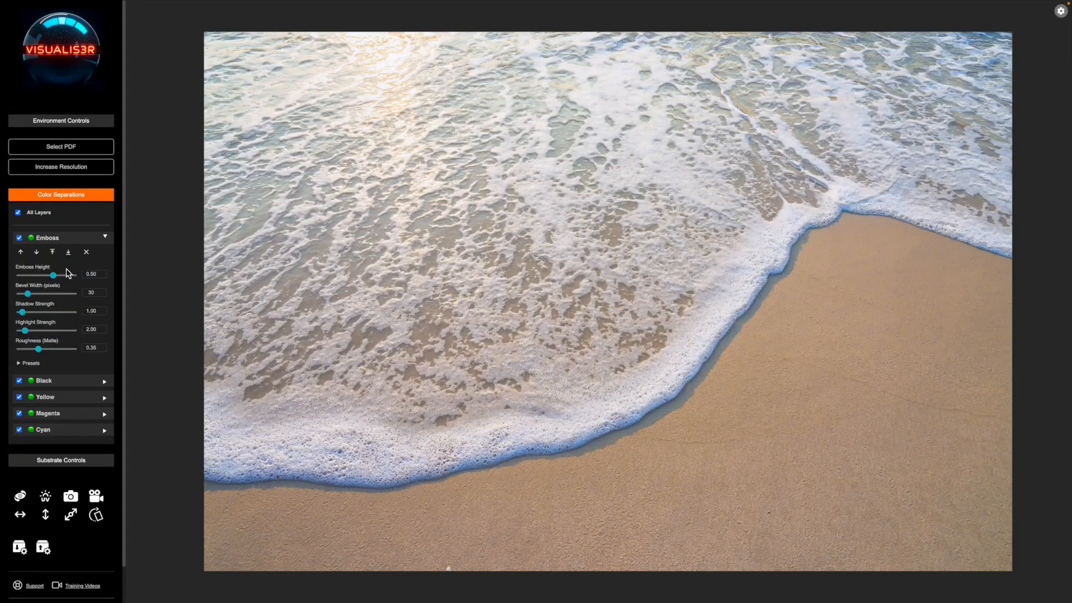
click(65, 275)
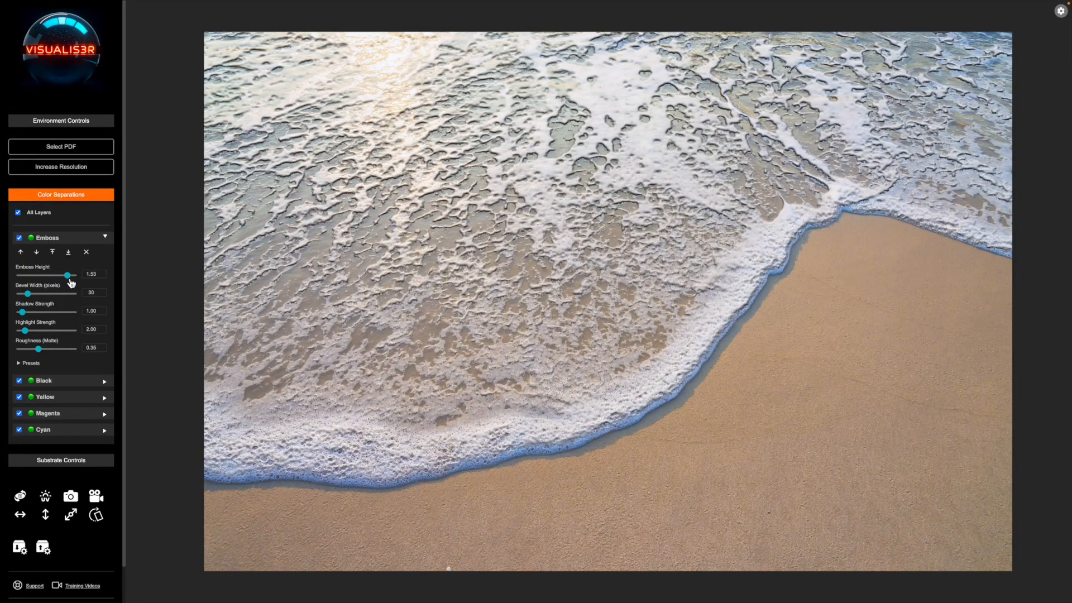
drag(72, 282, 74, 282)
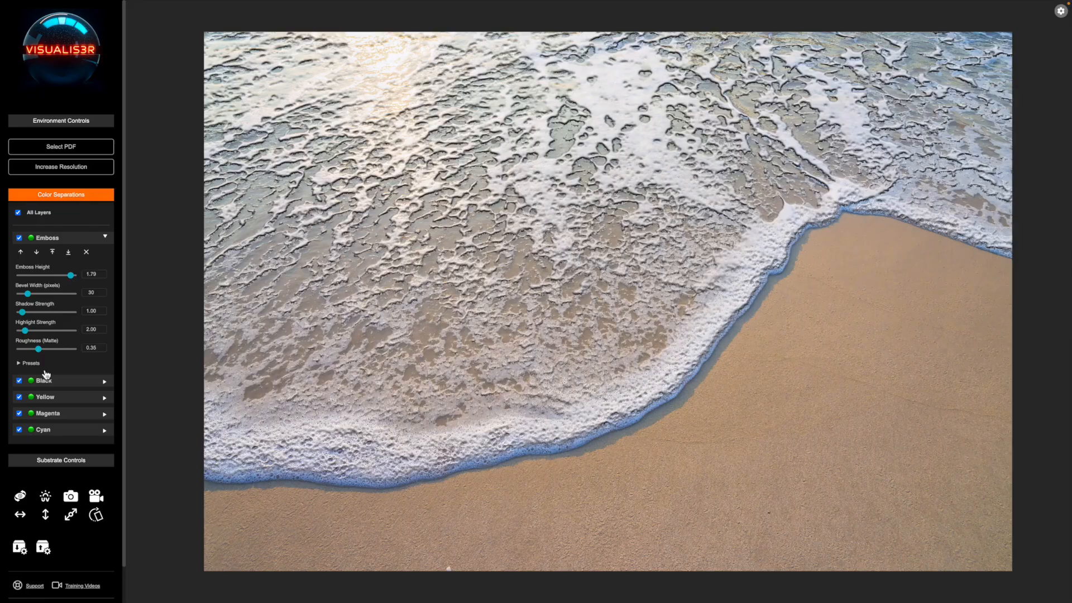
drag(42, 354, 67, 358)
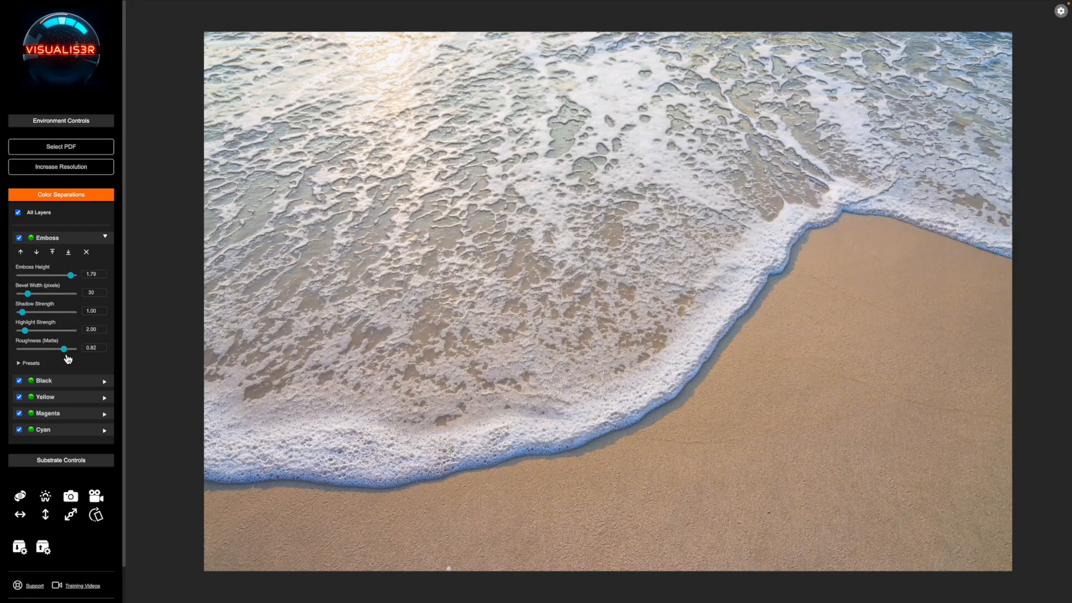
drag(31, 299, 32, 300)
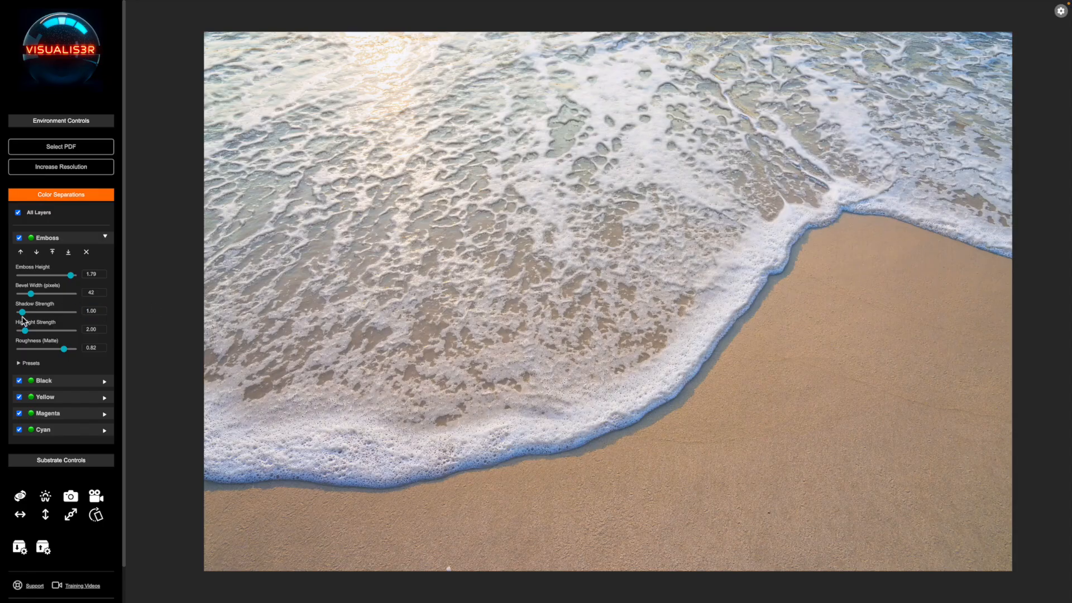
mouse_move(29, 334)
mouse_down()
mouse_move(48, 333)
mouse_move(24, 334)
mouse_move(46, 337)
mouse_move(23, 318)
mouse_up()
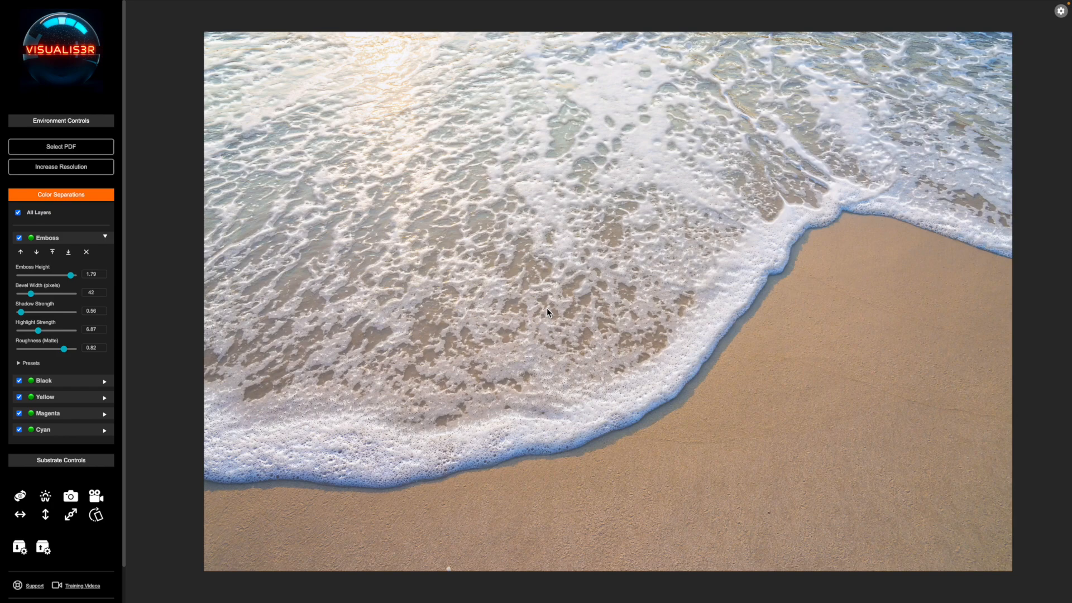
Step: Examine the embossed seashore's relief from an angle and return to a nearly frontal view
scroll(547, 307, down, 3)
drag(547, 307, 498, 333)
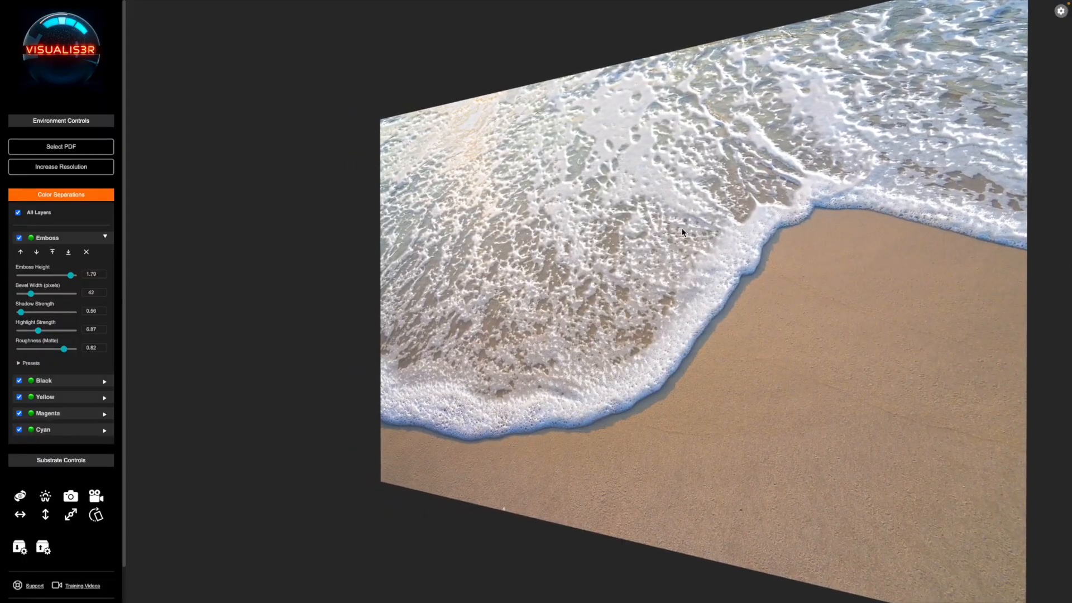
drag(549, 243, 598, 240)
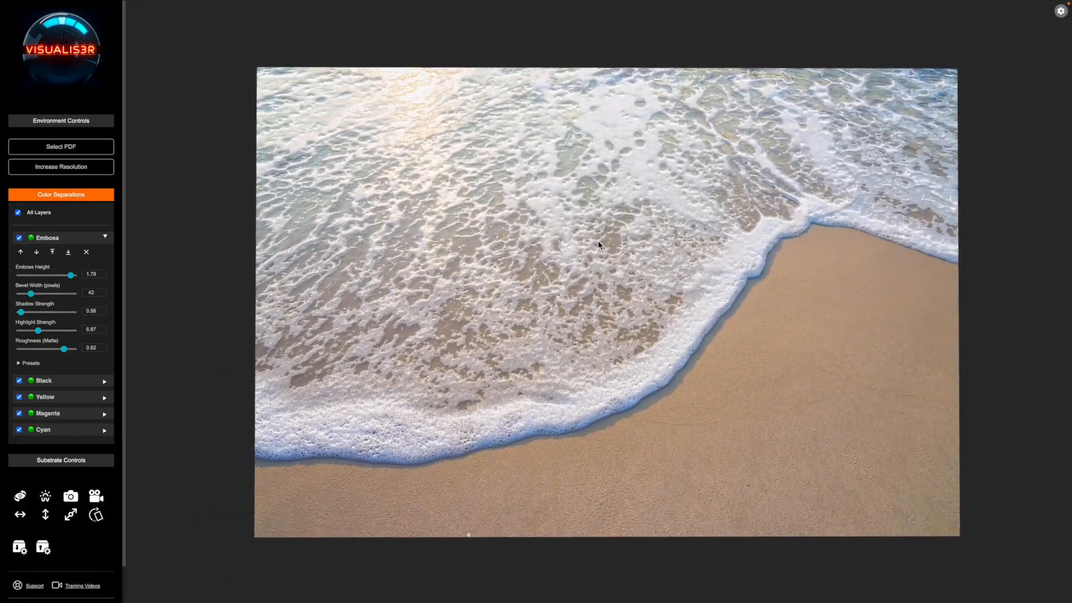
Step: Load view-skeleton-skulls-with-vegetation (1).pdf in place of the seashore PDF
click(79, 146)
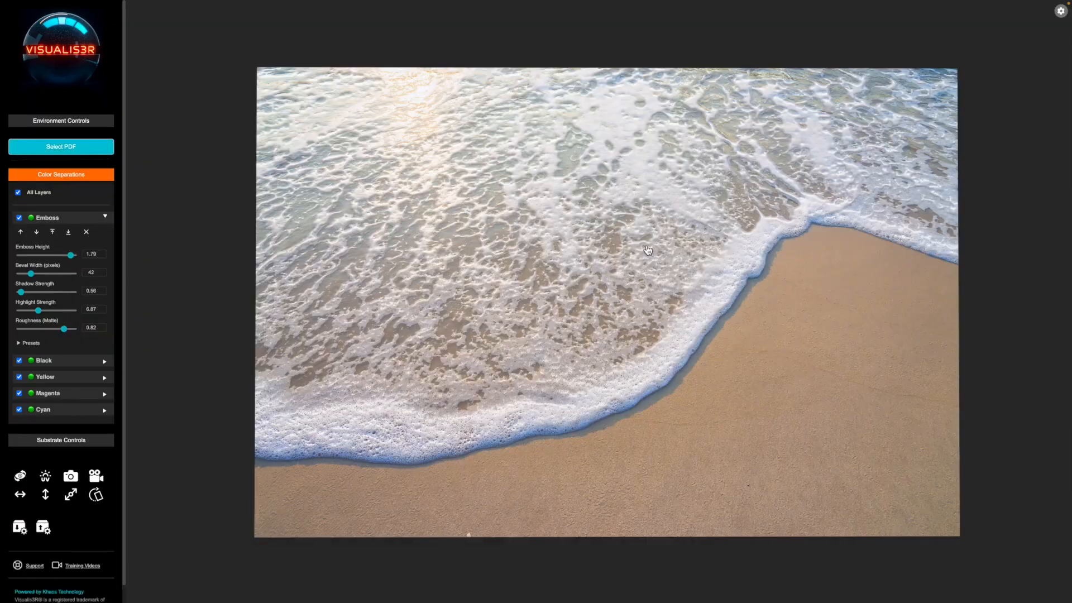
double_click(509, 149)
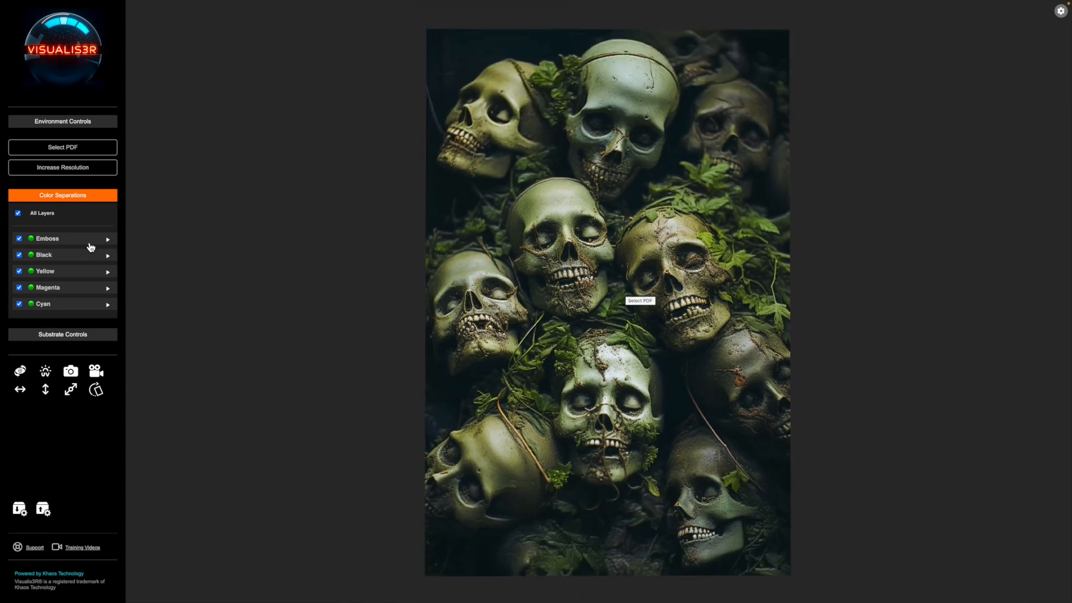
Step: Set the skulls' Emboss layer to height 1.64, bevel width 48 pixels, highlight strength 2.95 and roughness 0.91
click(90, 246)
click(69, 275)
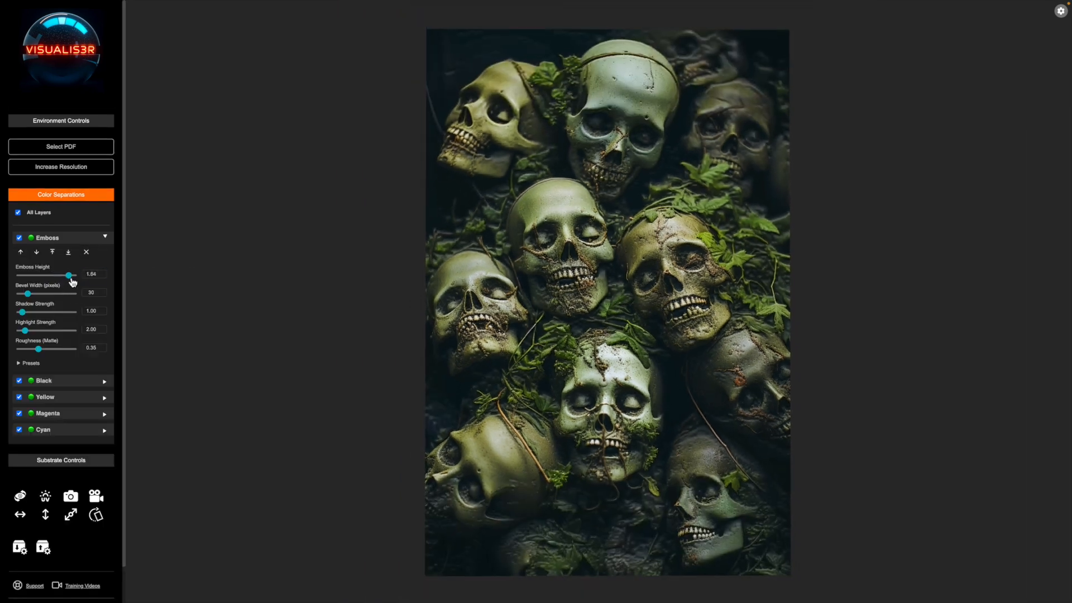
click(67, 349)
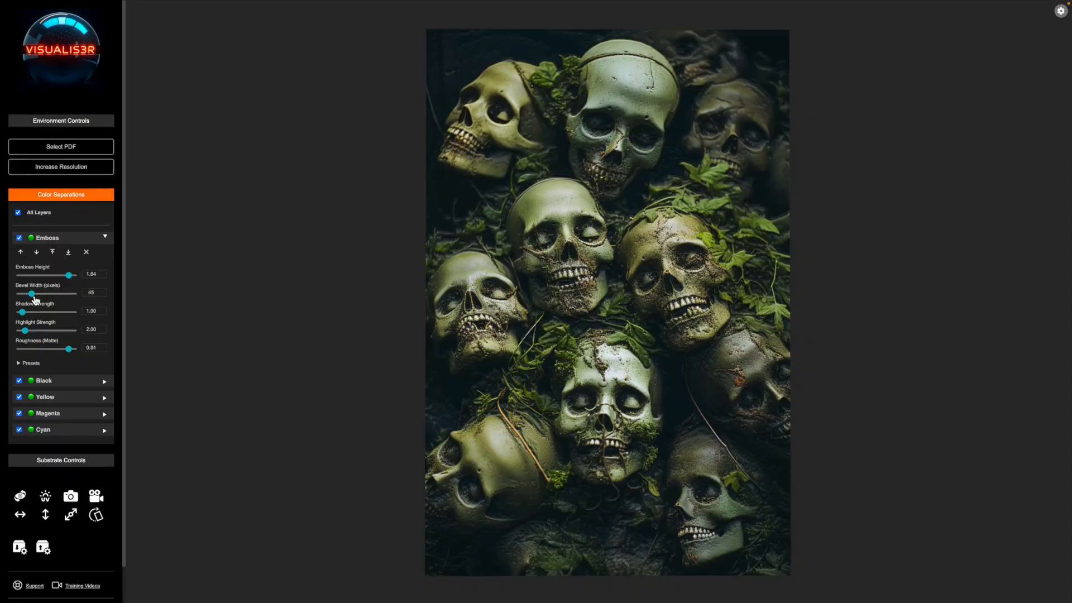
click(28, 331)
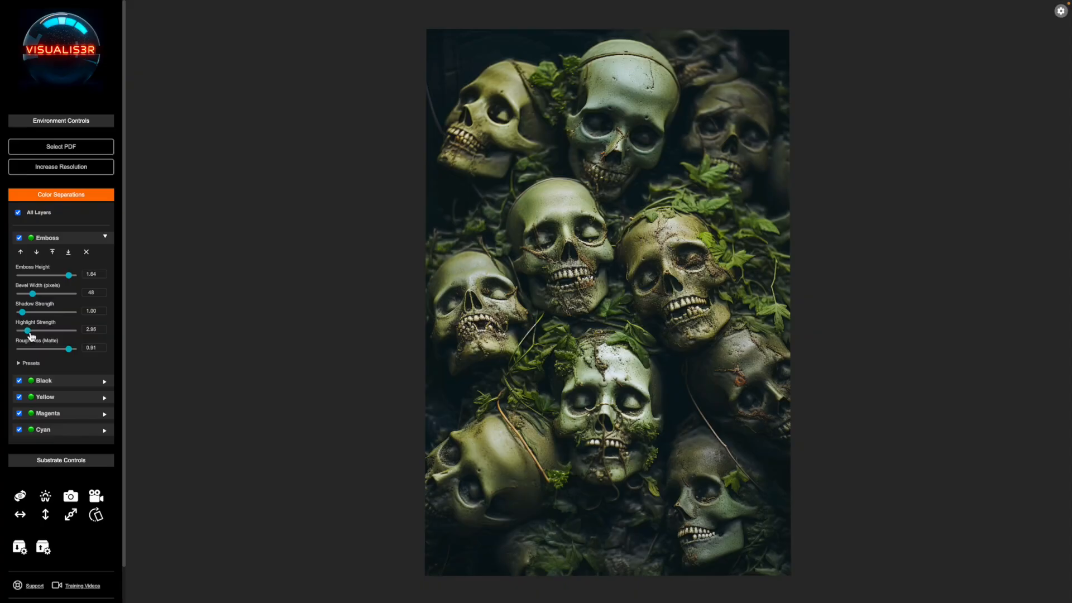
Step: Examine the embossed skulls' relief up close and from different angles
drag(518, 337, 580, 338)
scroll(568, 343, up, 5)
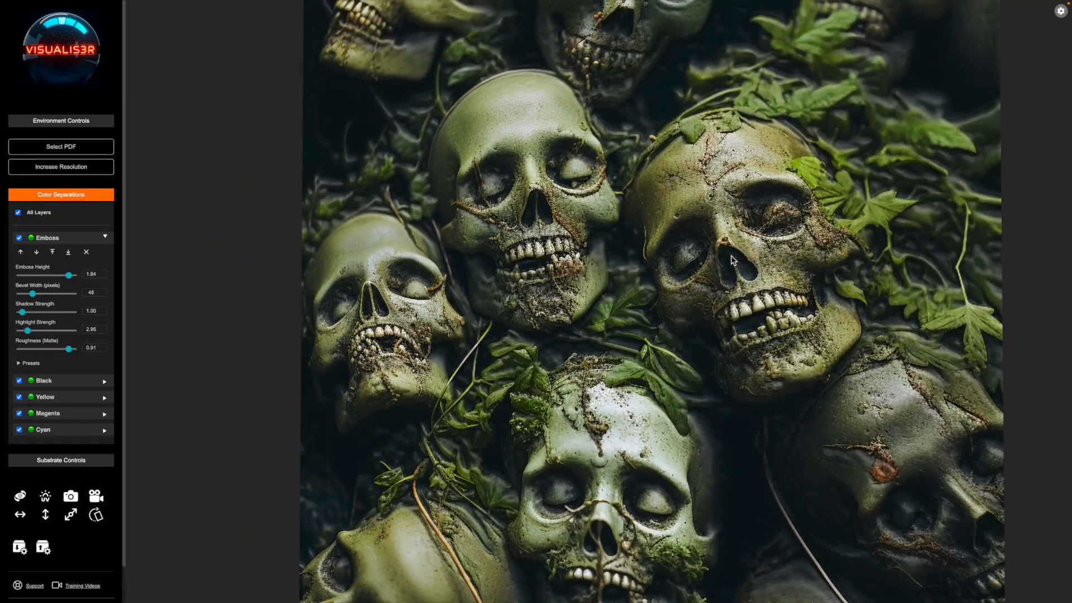
mouse_move(655, 297)
mouse_down()
mouse_move(700, 303)
mouse_move(653, 307)
mouse_move(692, 302)
mouse_move(675, 305)
mouse_up()
mouse_move(638, 405)
mouse_down()
mouse_move(590, 400)
mouse_move(629, 404)
mouse_up()
scroll(618, 304, up, 2)
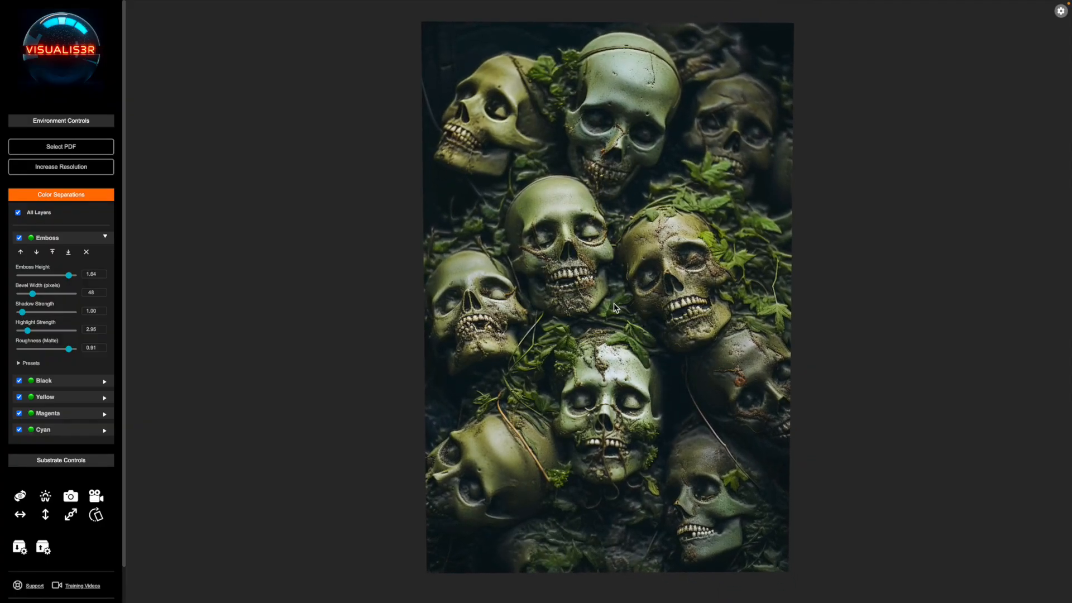